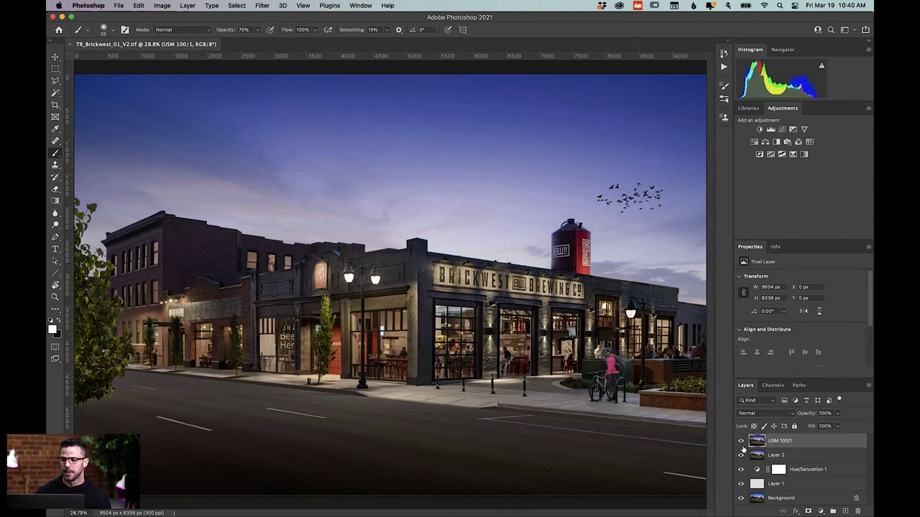
# Step: Compare the image with and without the USM 100/1 layer, and show only the Background layer
pyautogui.click(741, 443)
pyautogui.click(741, 442)
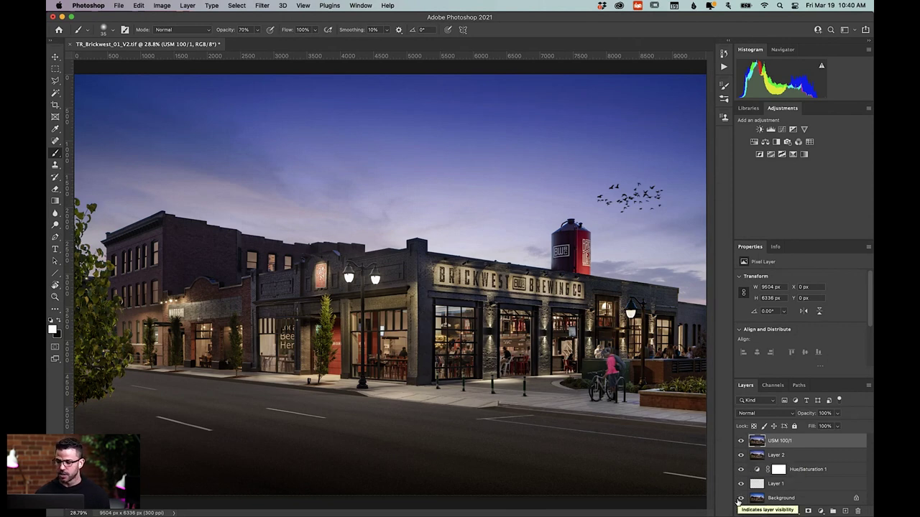
pyautogui.keyDown('alt'); pyautogui.click(741, 500); pyautogui.keyUp('alt')
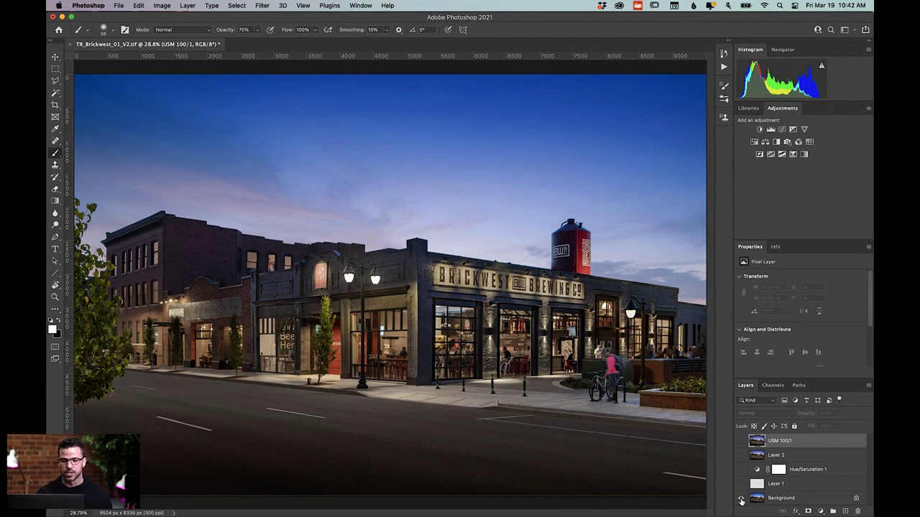
# Step: Show Layer 1 above the Background and examine the birds and sky around the red tank up close
pyautogui.click(741, 484)
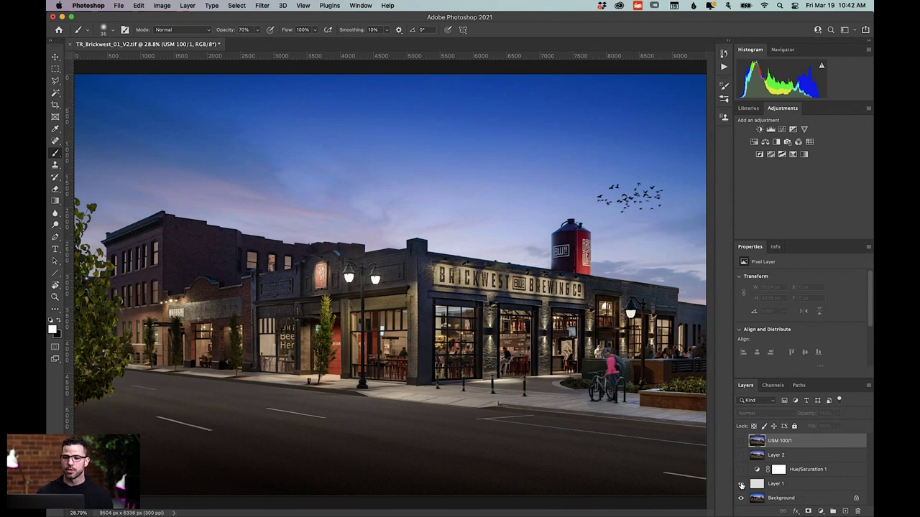
pyautogui.press('super+equal')
pyautogui.press('super+equal')
pyautogui.press('super+equal')
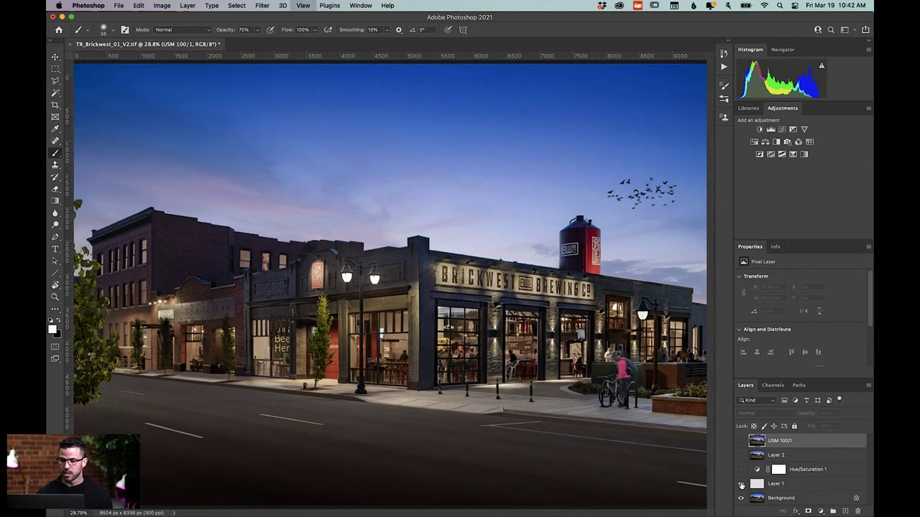
pyautogui.moveTo(588, 291)
pyautogui.mouseDown()
pyautogui.moveTo(431, 316)
pyautogui.moveTo(205, 318)
pyautogui.moveTo(362, 324)
pyautogui.mouseUp()
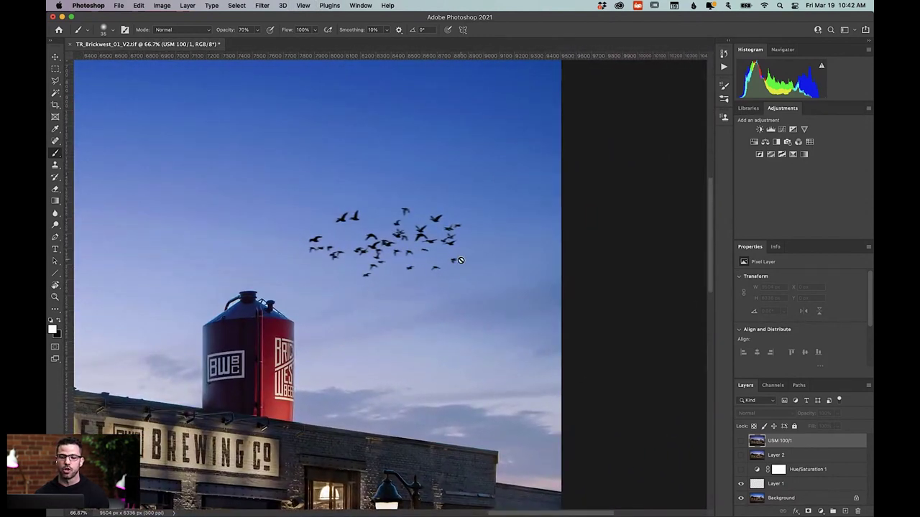
pyautogui.press('super+minus')
pyautogui.press('super+minus')
pyautogui.press('super+minus')
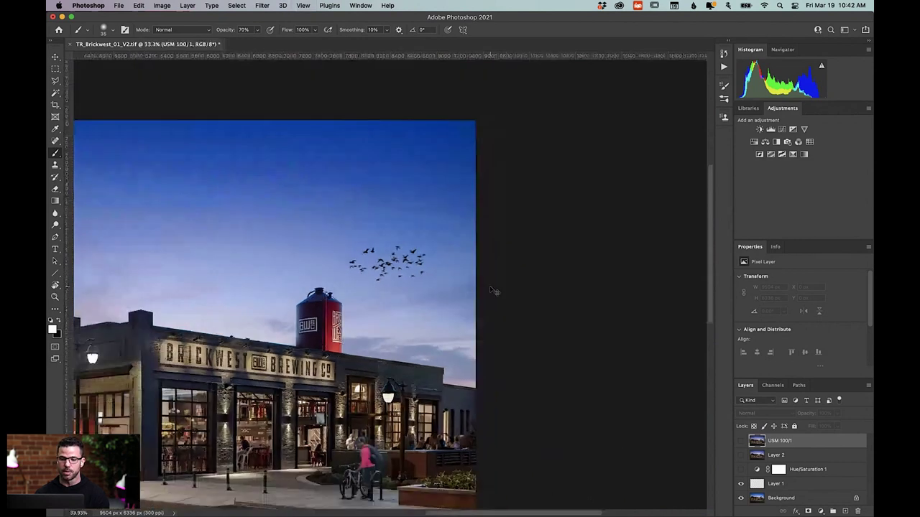
pyautogui.press('super+minus')
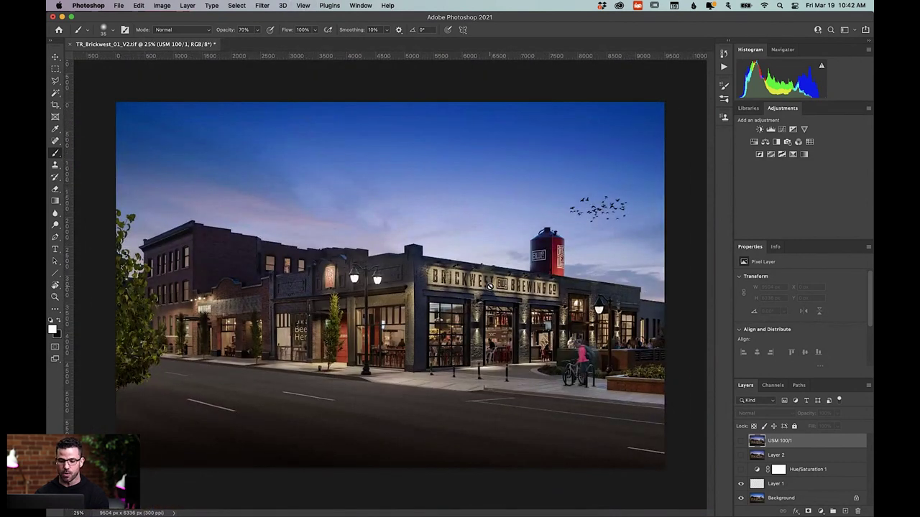
pyautogui.press('super+plus')
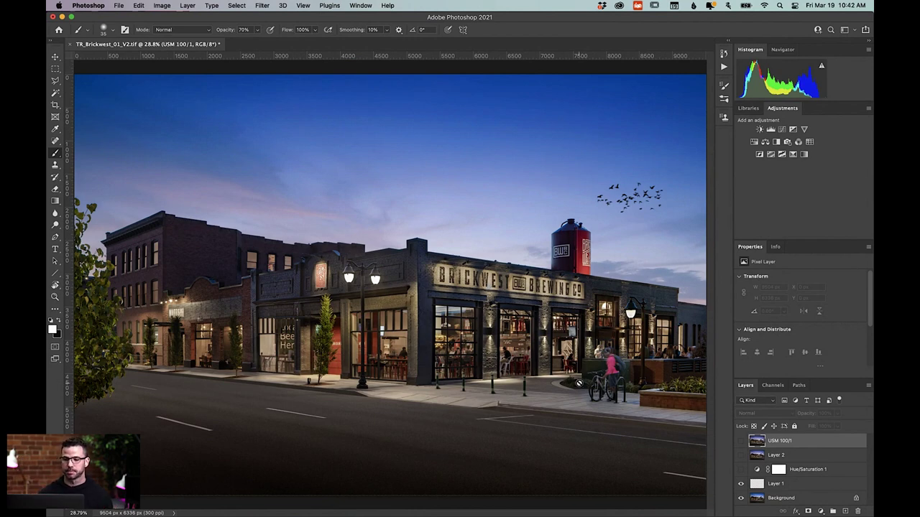
# Step: Show the Hue/Saturation 1 adjustment and switch it off and on to compare its effect on the image
pyautogui.click(741, 470)
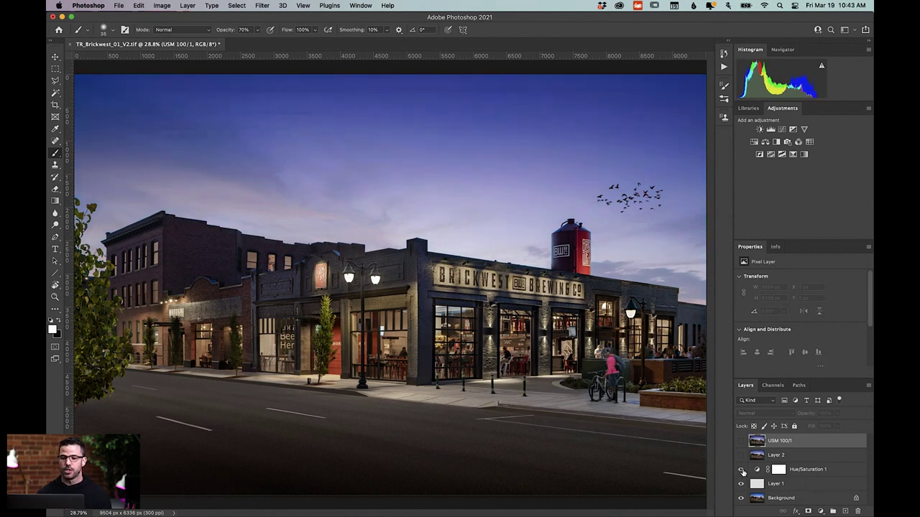
pyautogui.click(742, 470)
pyautogui.click(742, 470)
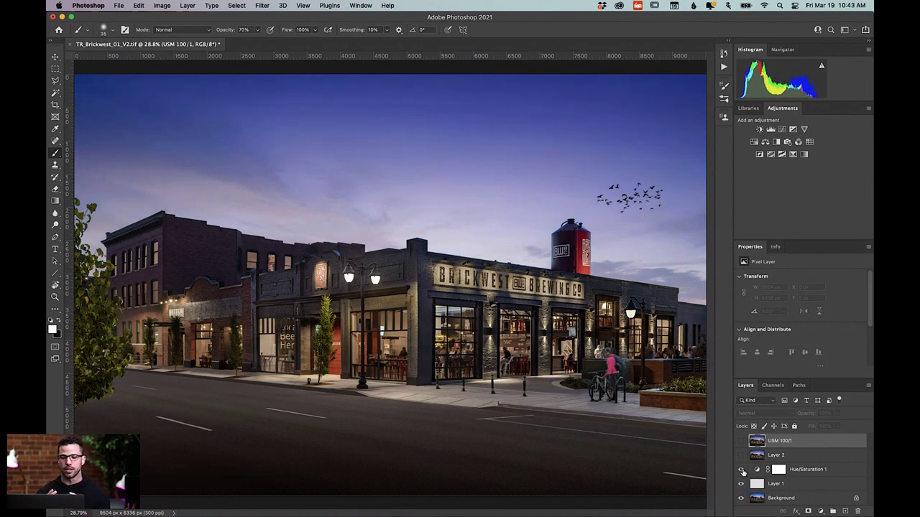
pyautogui.click(742, 470)
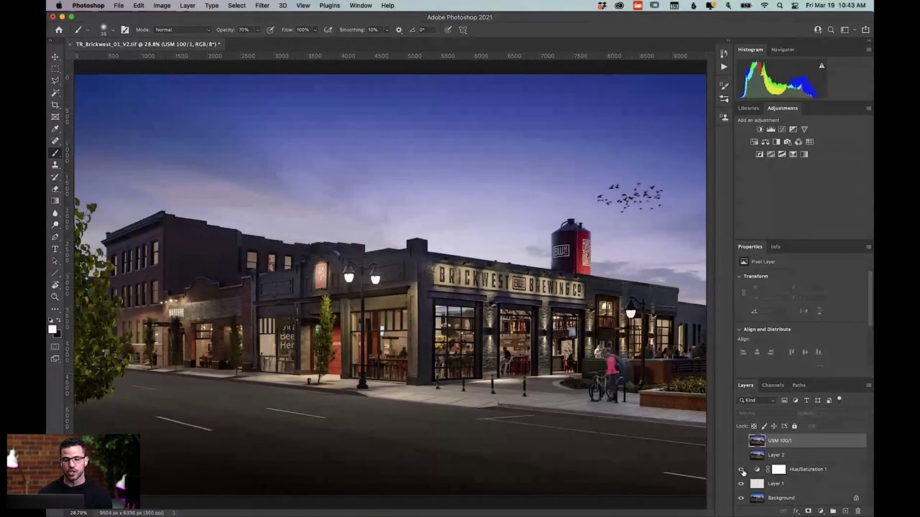
pyautogui.click(743, 470)
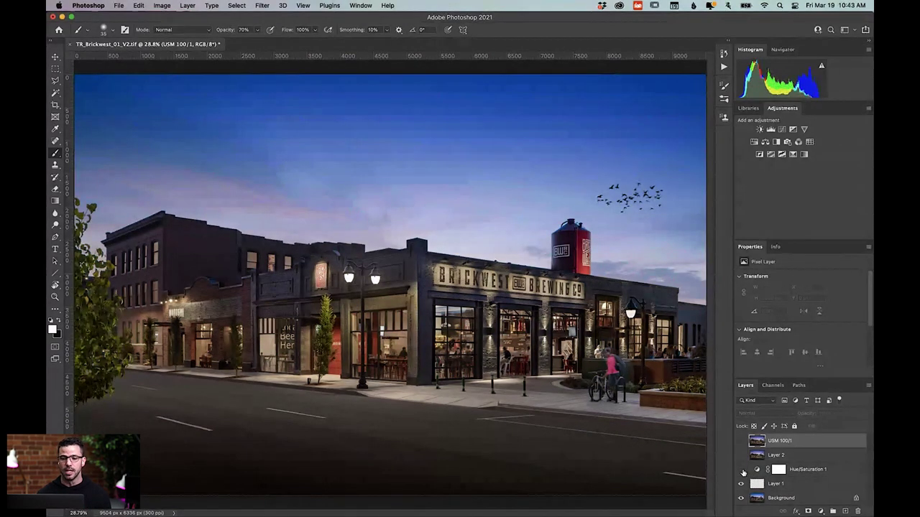
pyautogui.click(743, 471)
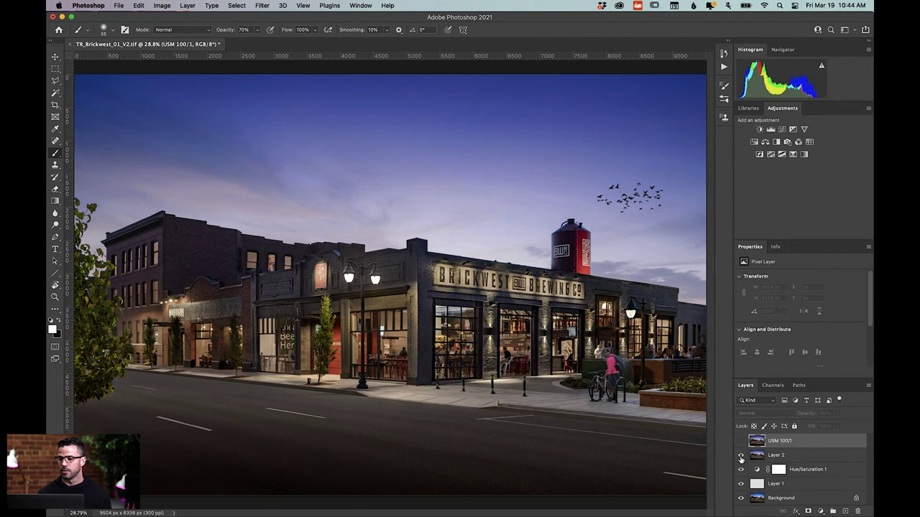
# Step: Try Unsharp Mask on Layer 2 with an amount of 100% and a radius of 1 pixel, without applying it
pyautogui.click(789, 459)
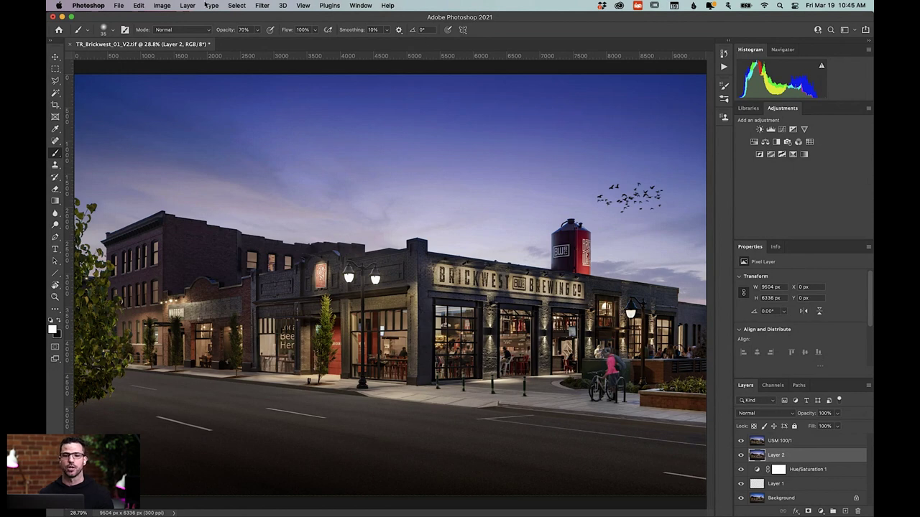
pyautogui.click(264, 6)
pyautogui.moveTo(284, 176)
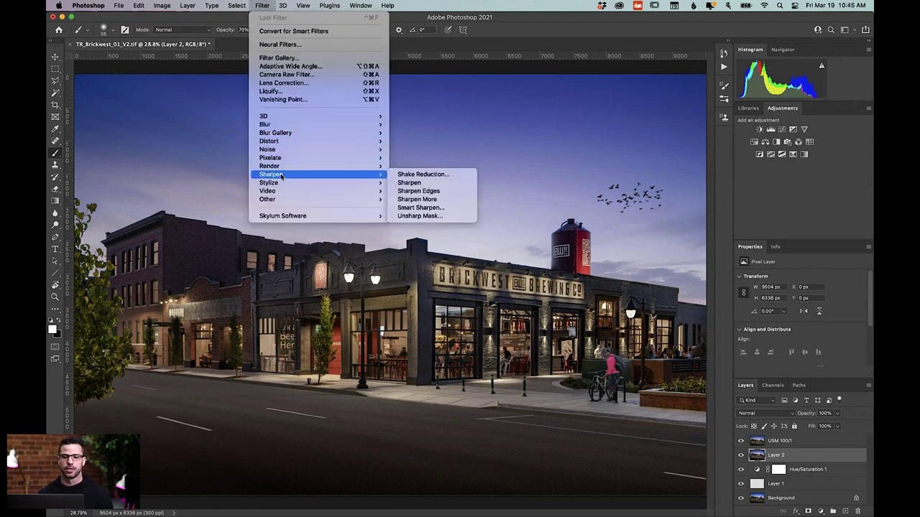
pyautogui.click(424, 216)
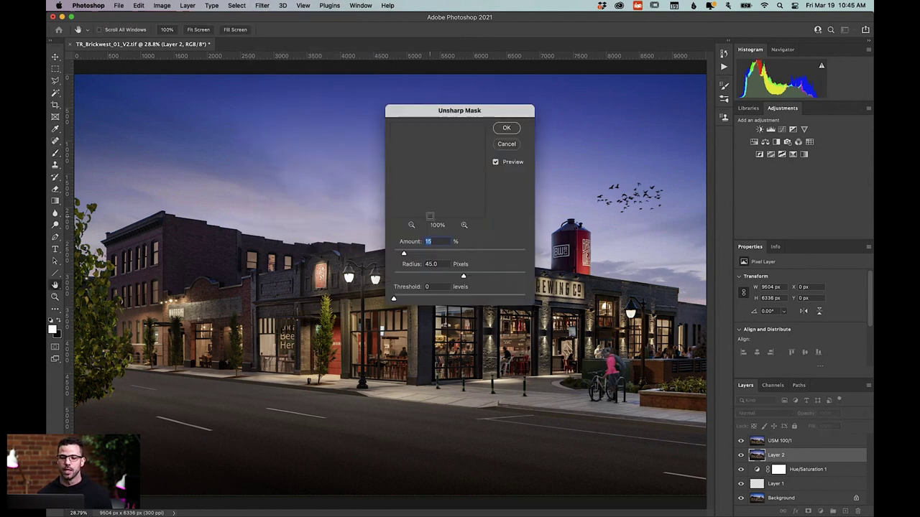
pyautogui.write('100')
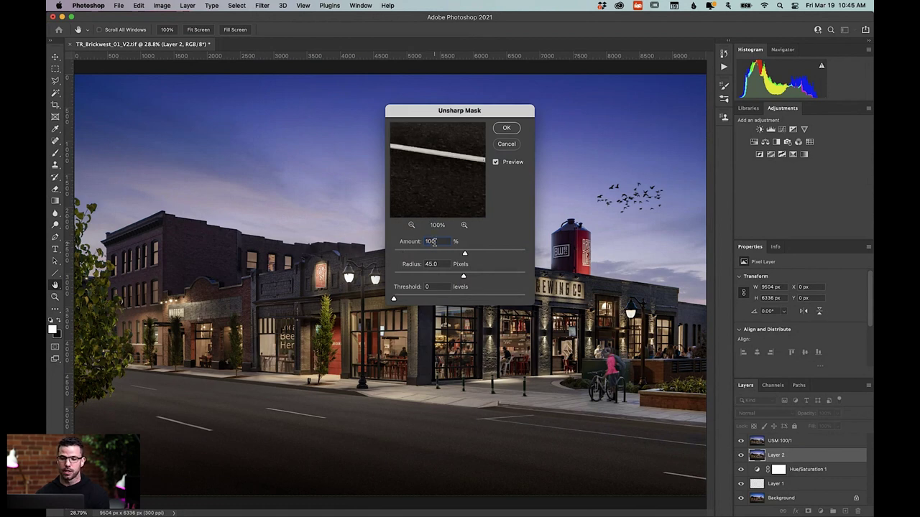
pyautogui.press('Tab')
pyautogui.write('1')
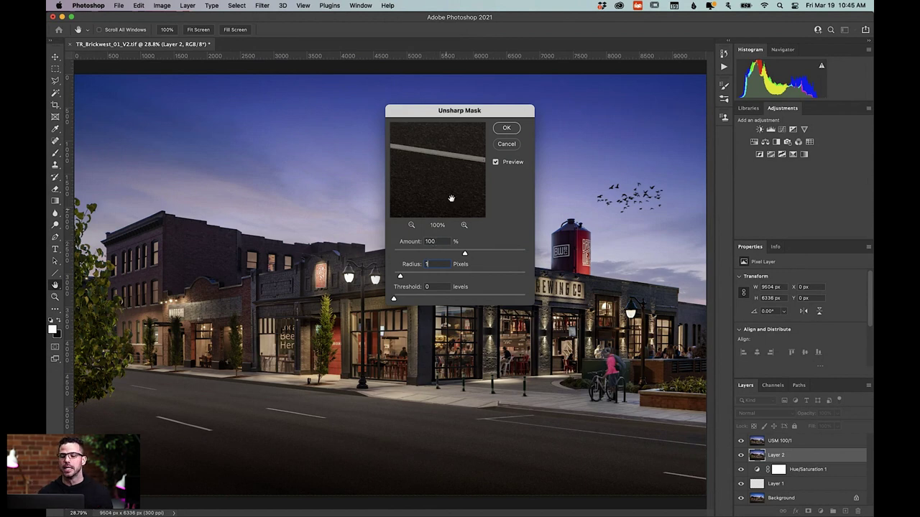
pyautogui.click(505, 144)
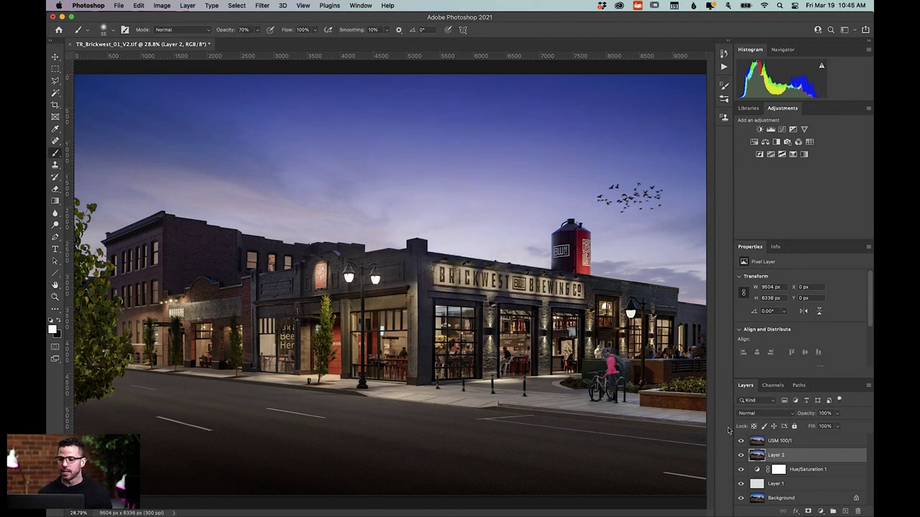
# Step: Duplicate the USM 100/1 layer and apply Unsharp Mask to the copy with amount 15%, radius 45 pixels and threshold 0
pyautogui.click(808, 441)
pyautogui.press('super+j')
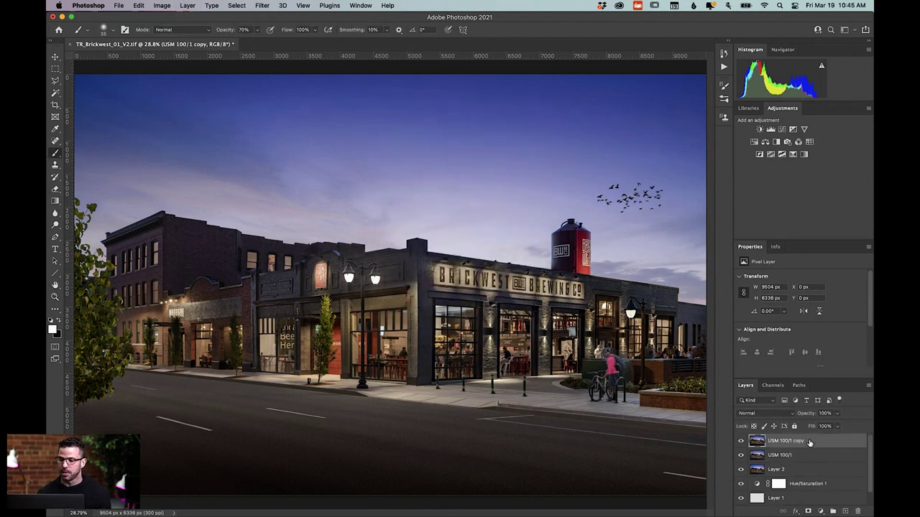
pyautogui.click(264, 5)
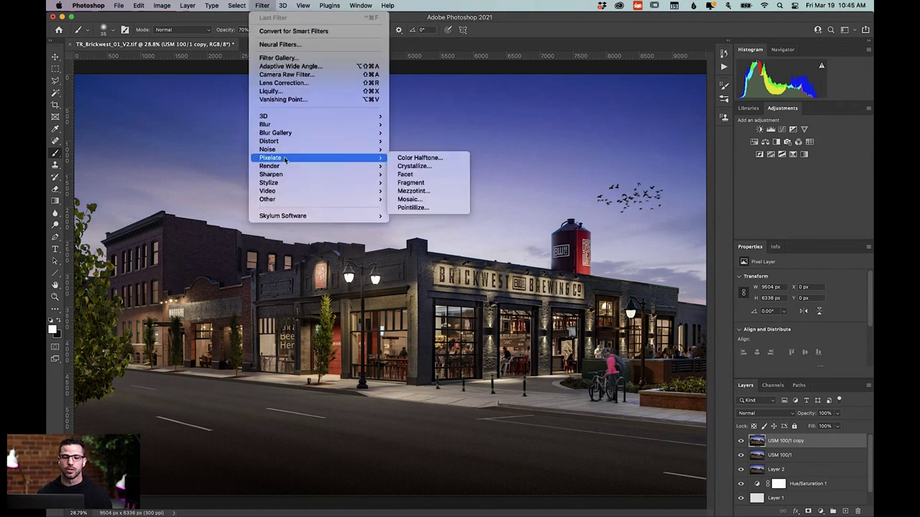
pyautogui.moveTo(288, 174)
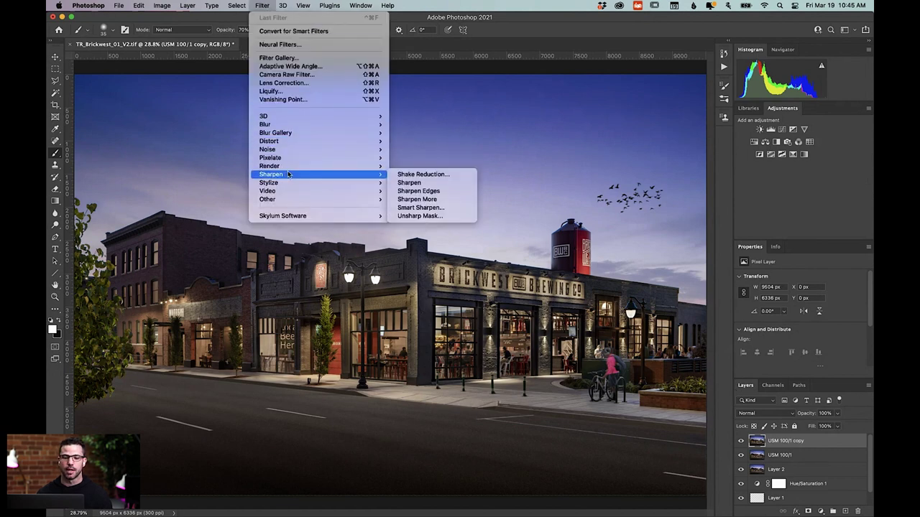
pyautogui.click(419, 216)
pyautogui.press('Tab')
pyautogui.write('45')
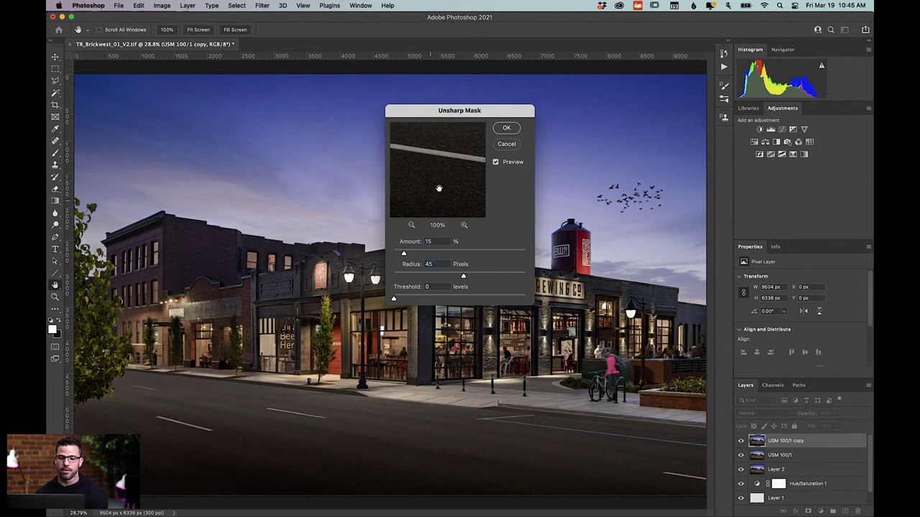
pyautogui.click(506, 130)
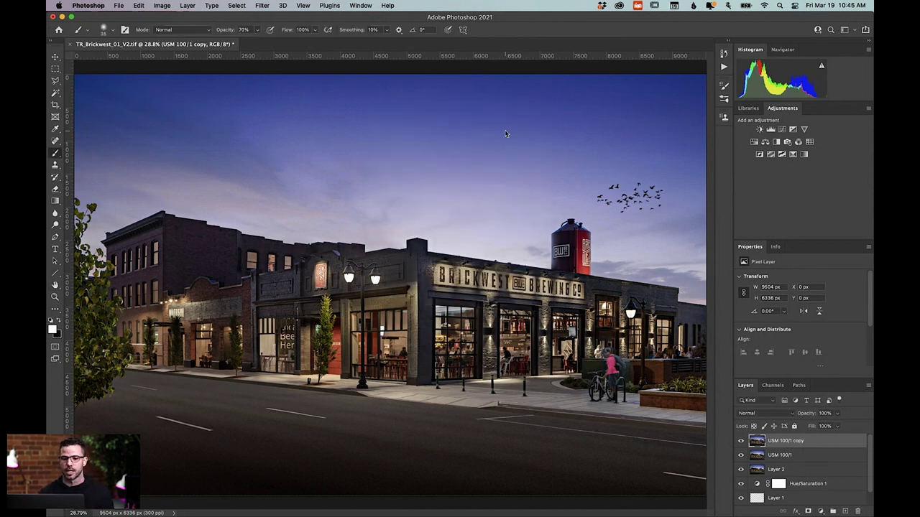
# Step: Compare the building's details with the USM 100/1 copy layer shown and hidden, both at full view and zoomed in
pyautogui.click(741, 441)
pyautogui.click(741, 441)
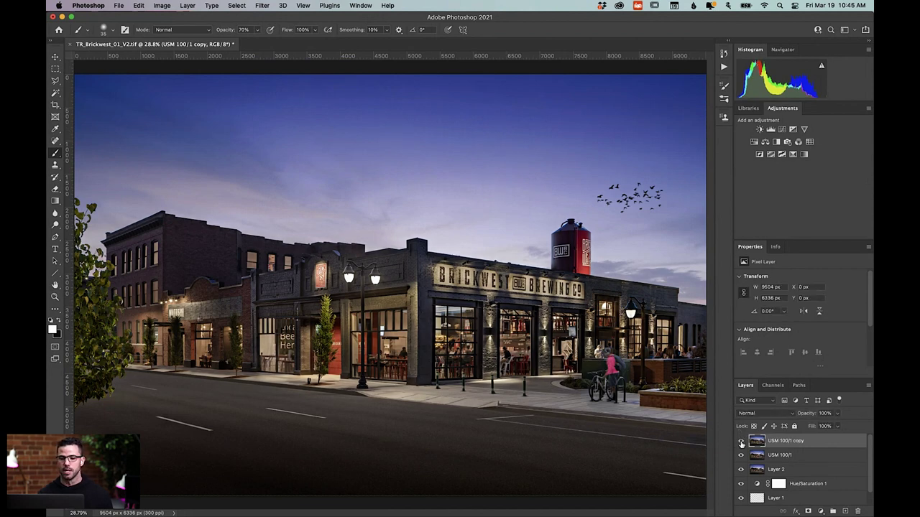
pyautogui.press('super+plus')
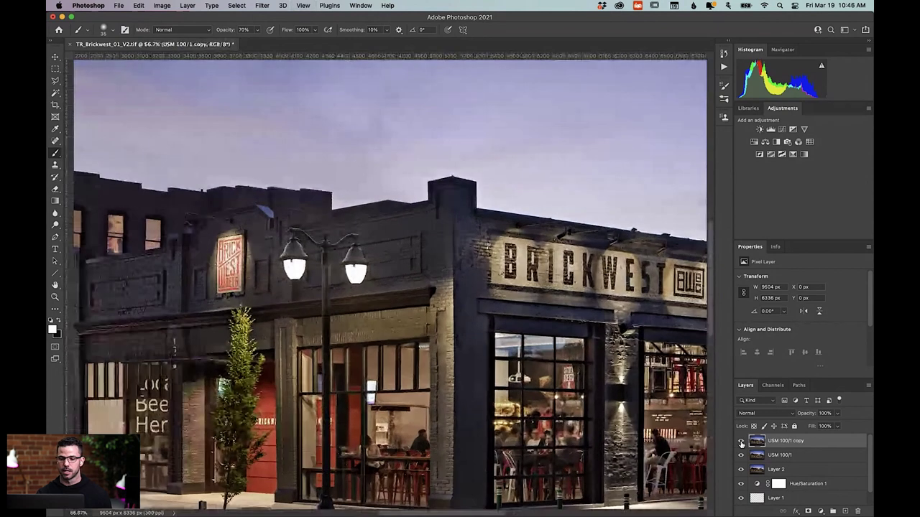
pyautogui.click(742, 442)
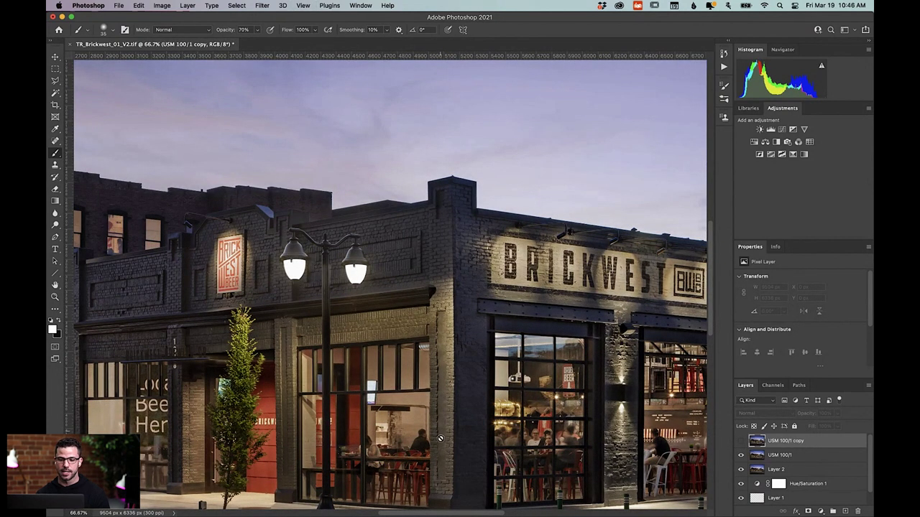
pyautogui.click(742, 442)
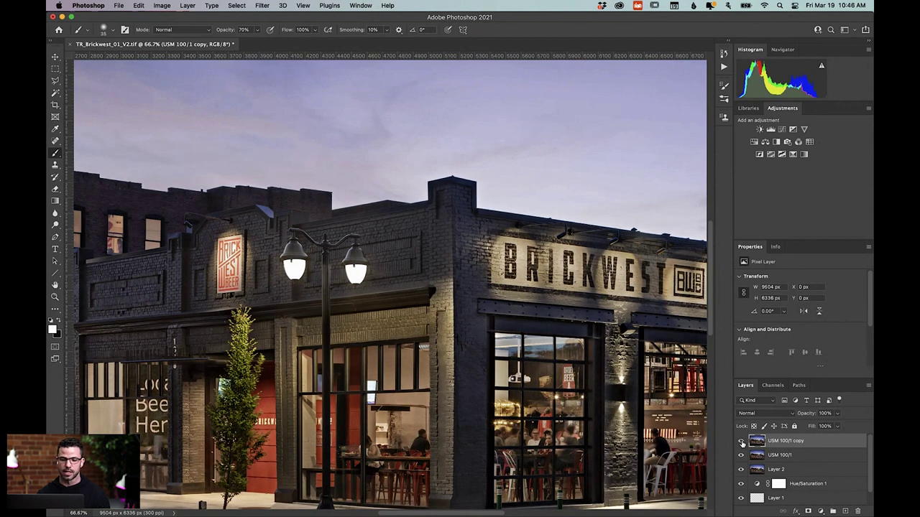
pyautogui.click(742, 442)
pyautogui.click(742, 442)
pyautogui.click(741, 442)
pyautogui.click(742, 442)
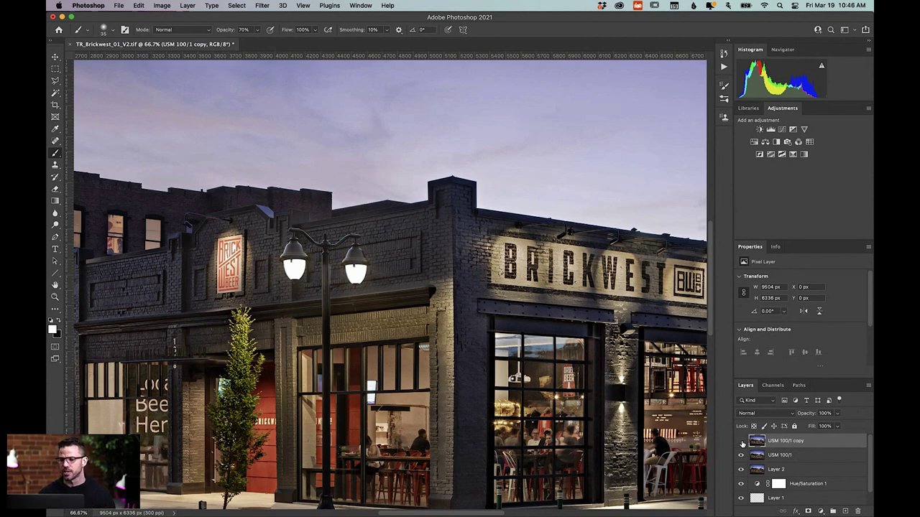
pyautogui.click(741, 442)
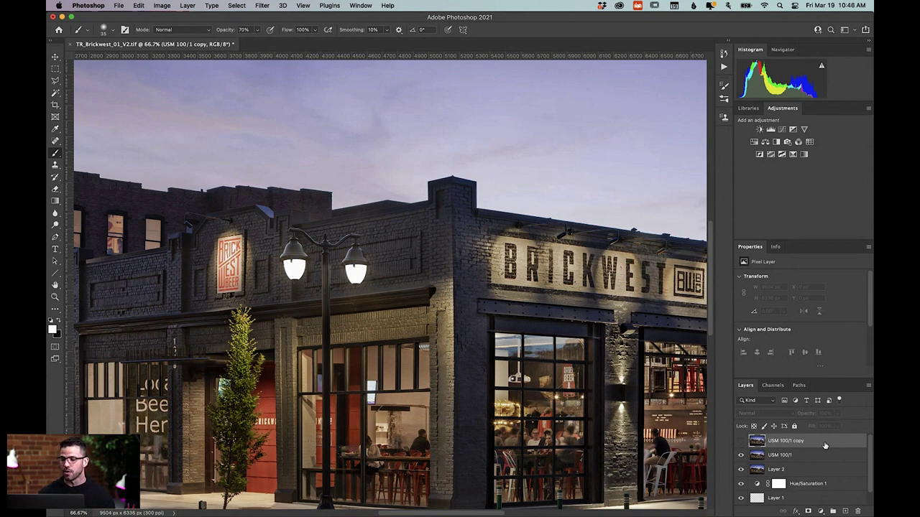
# Step: Delete the USM 100/1 copy layer
pyautogui.press('Delete')
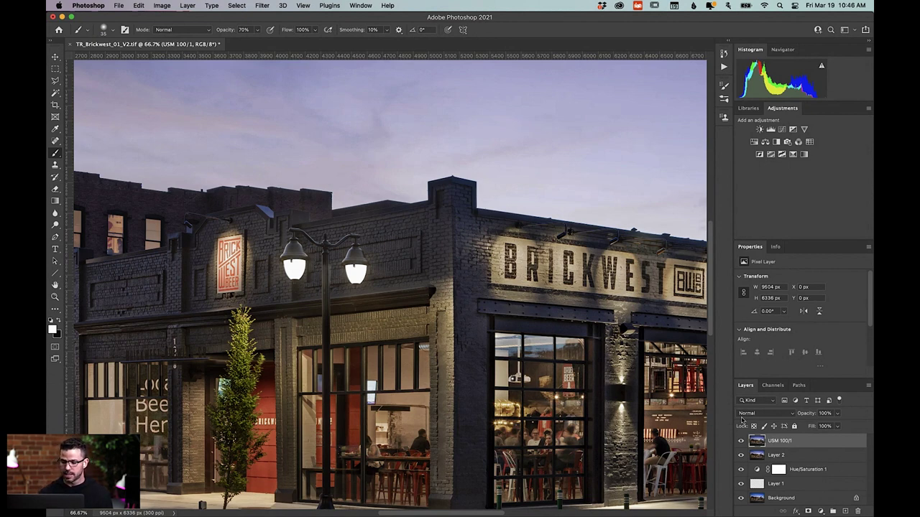
pyautogui.press('super+0')
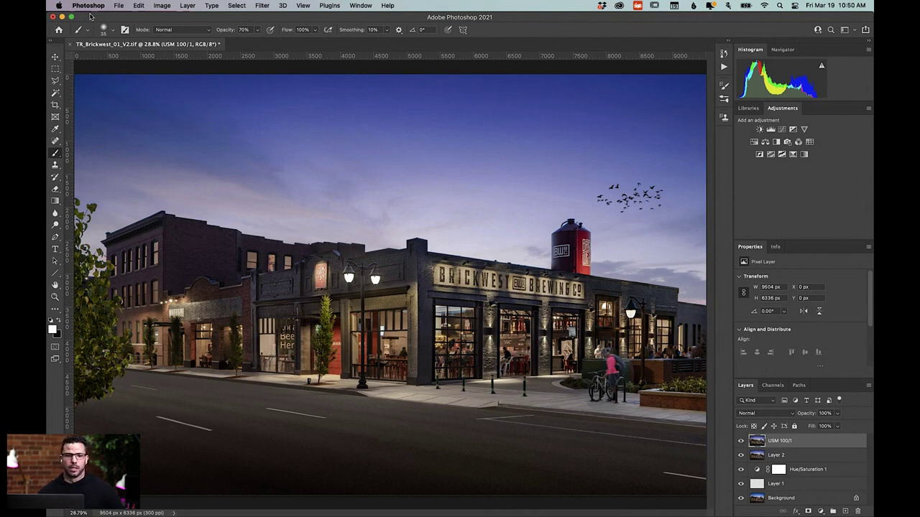
# Step: Close TR_Brickwest_01_V2.tif and switch to TR_Brickwest_01_V2.jpg in Preview
pyautogui.click(71, 45)
pyautogui.click(460, 209)
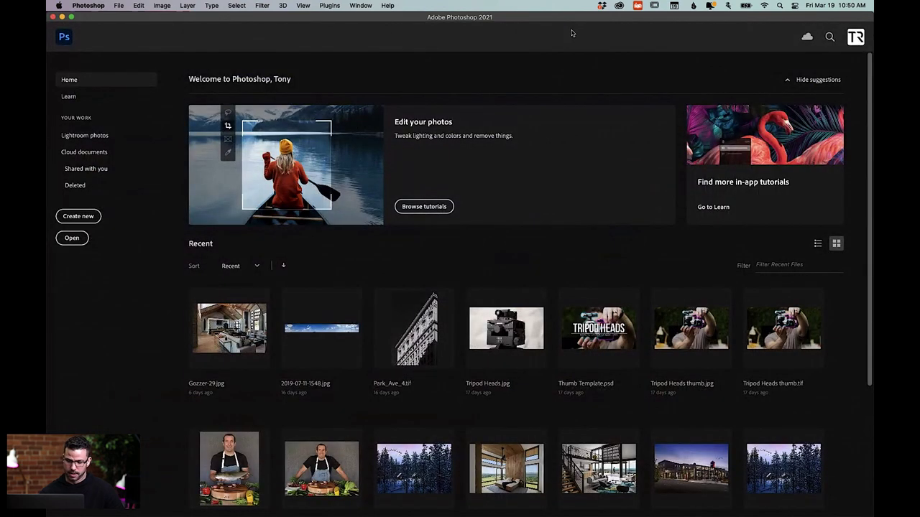
pyautogui.press('super+h')
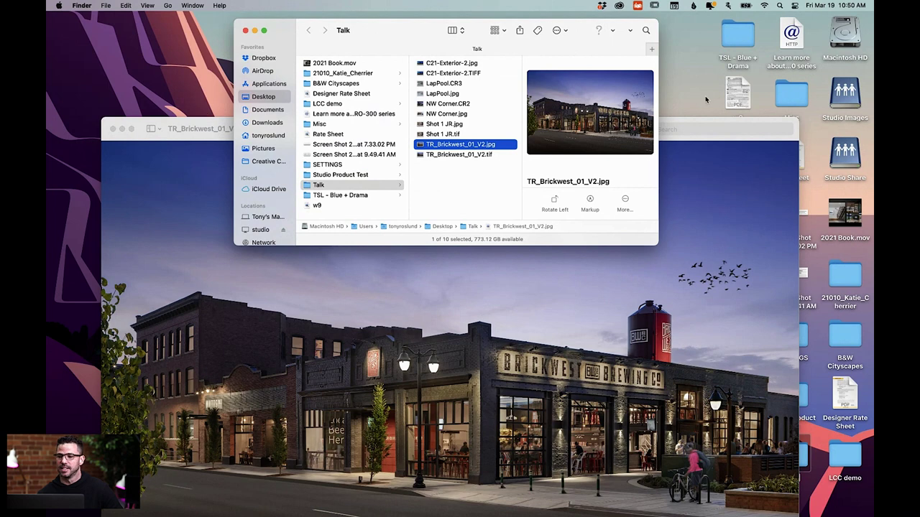
pyautogui.click(714, 127)
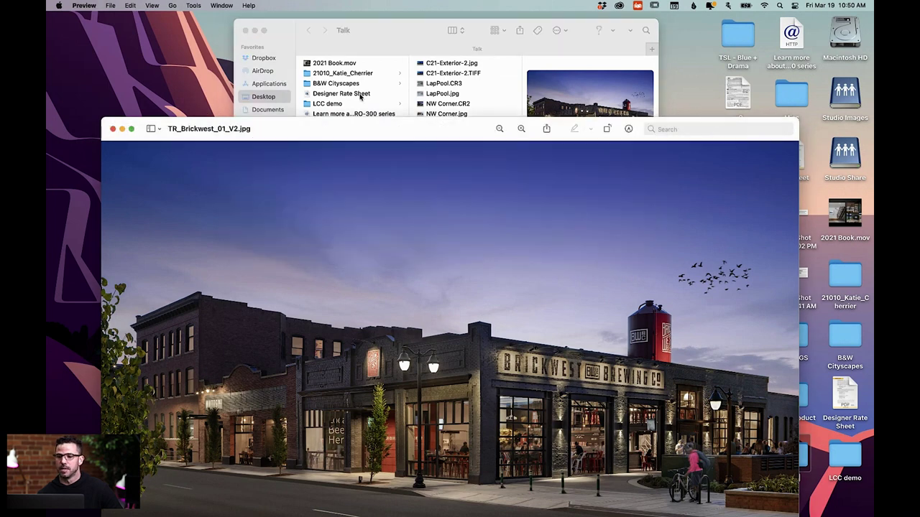
# Step: Close the TR_Brickwest_01_V2.jpg preview, then open Shot 1 JR.tif from the Talk folder in Photoshop and fit it to the screen
pyautogui.click(113, 128)
pyautogui.click(387, 38)
pyautogui.moveTo(543, 514)
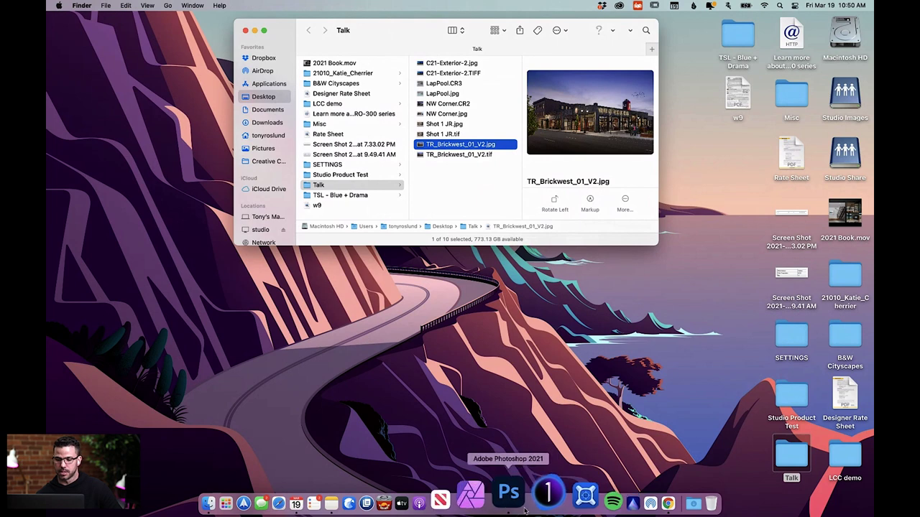
pyautogui.click(447, 126)
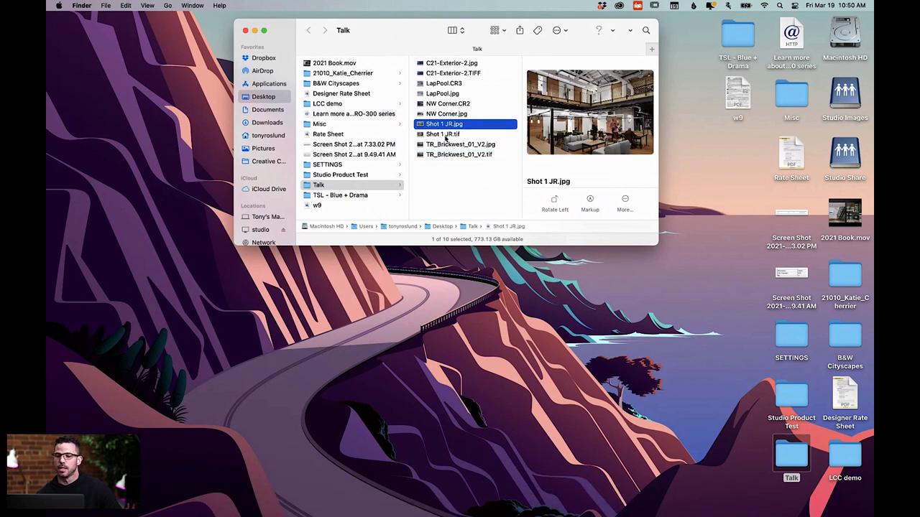
pyautogui.click(446, 136)
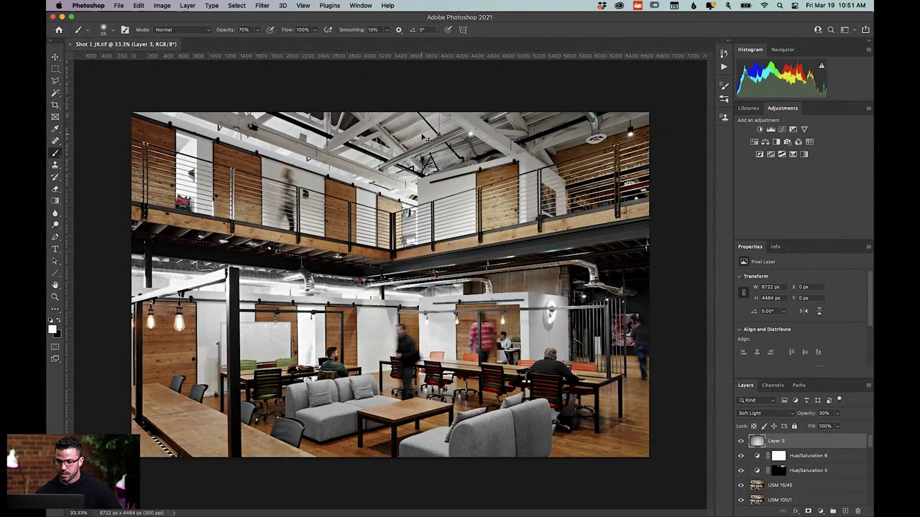
pyautogui.press('super+0')
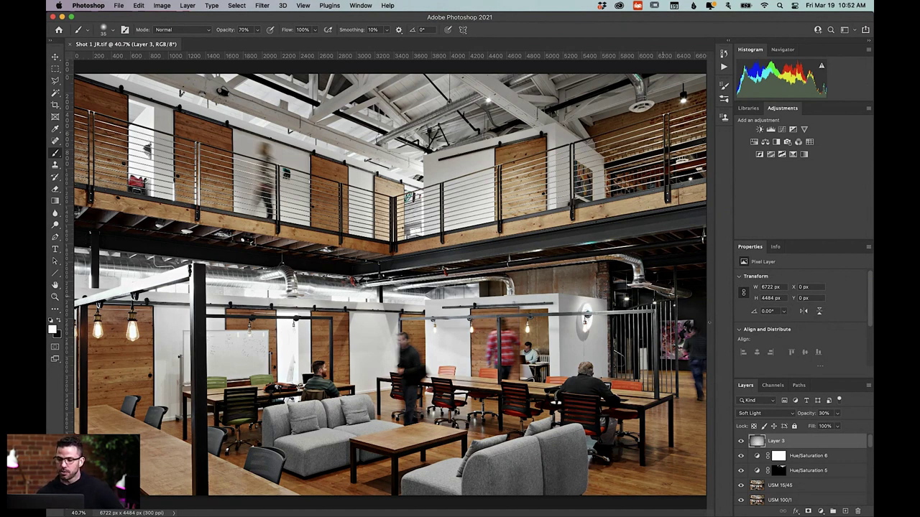
# Step: Compare the finished interior with the base layer 17040_InnovationDen4122.tif shown alone, toggling all other layers off and on
pyautogui.scroll(-5, 830, 467)
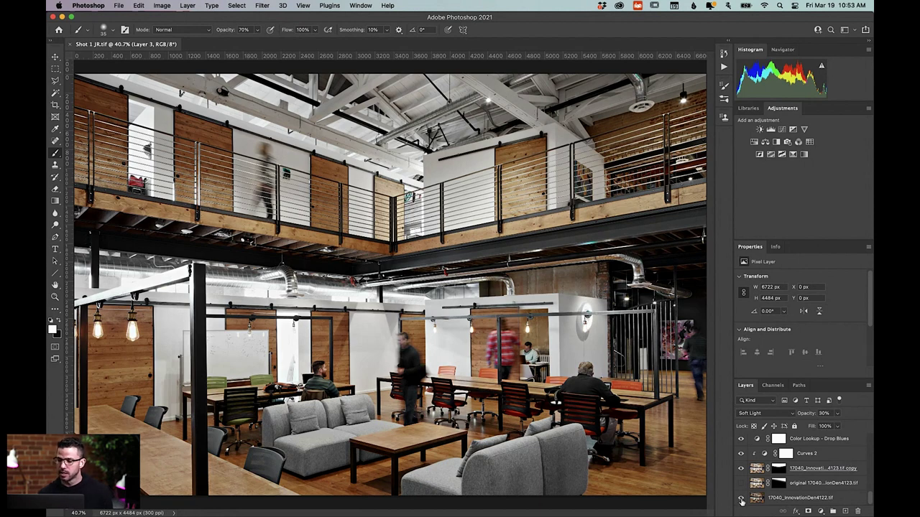
pyautogui.keyDown('alt'); pyautogui.click(741, 499); pyautogui.keyUp('alt')
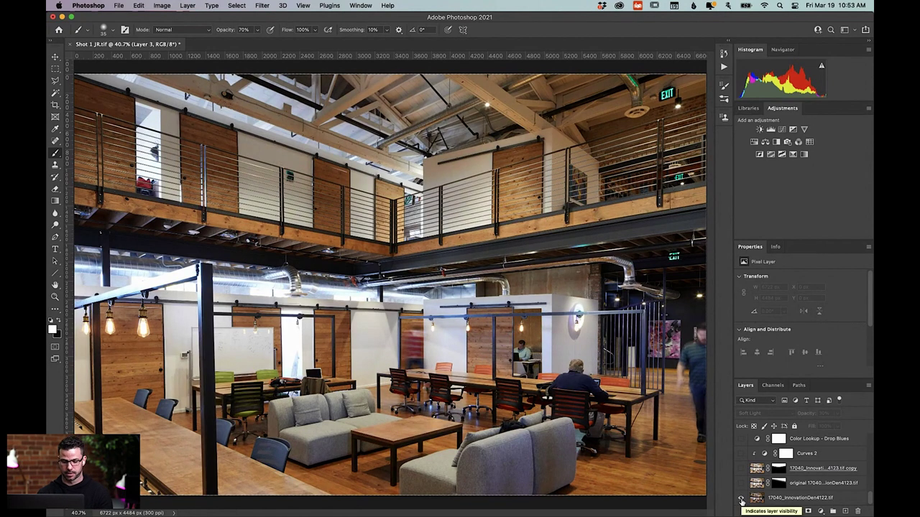
pyautogui.keyDown('alt'); pyautogui.click(742, 499); pyautogui.keyUp('alt')
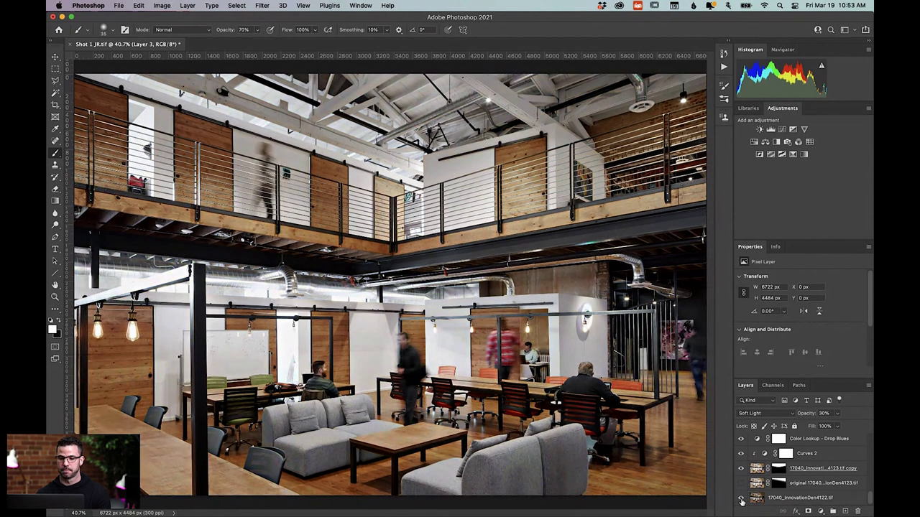
pyautogui.click(742, 500)
pyautogui.keyDown('alt'); pyautogui.click(742, 499); pyautogui.keyUp('alt')
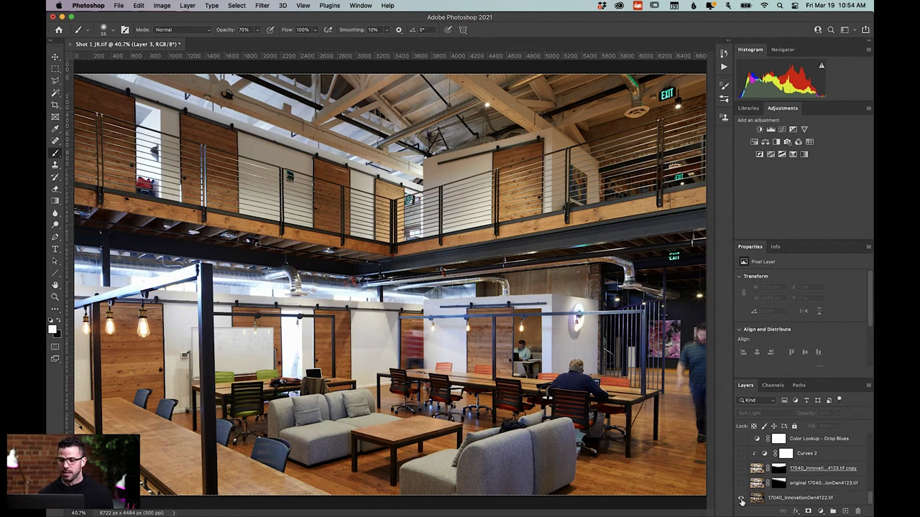
pyautogui.keyDown('alt'); pyautogui.click(741, 499); pyautogui.keyUp('alt')
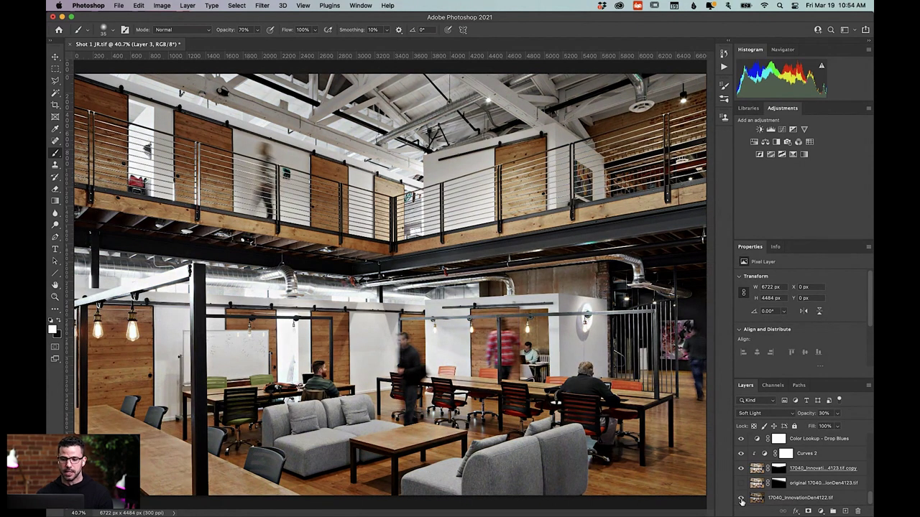
pyautogui.keyDown('alt'); pyautogui.click(741, 499); pyautogui.keyUp('alt')
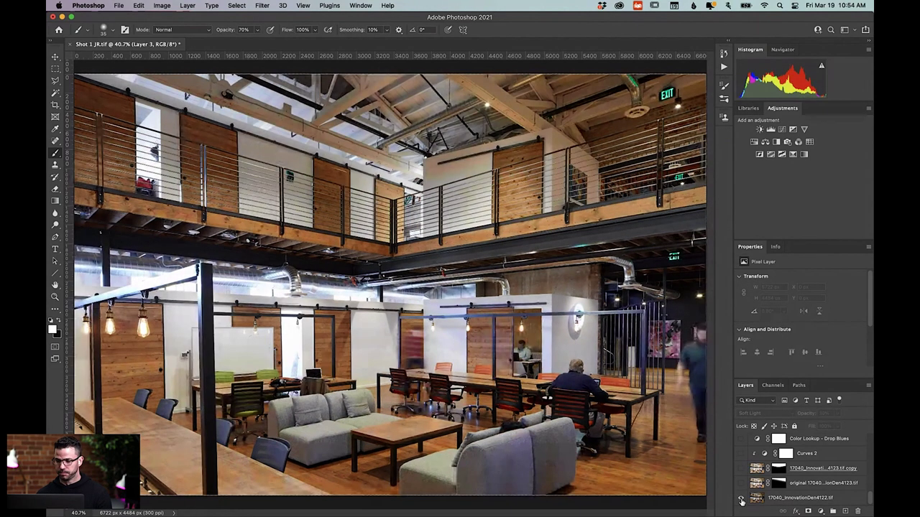
pyautogui.keyDown('alt'); pyautogui.click(741, 499); pyautogui.keyUp('alt')
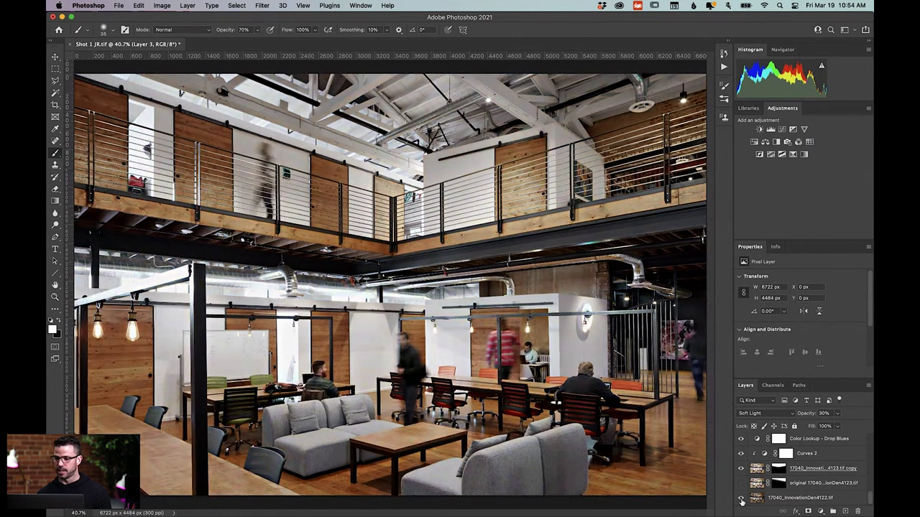
# Step: Isolate the base layer, then show the layer 17040_Innovati...4123.tif copy together with Curves 2 and Color Lookup - Drop Blues
pyautogui.keyDown('alt'); pyautogui.click(741, 500); pyautogui.keyUp('alt')
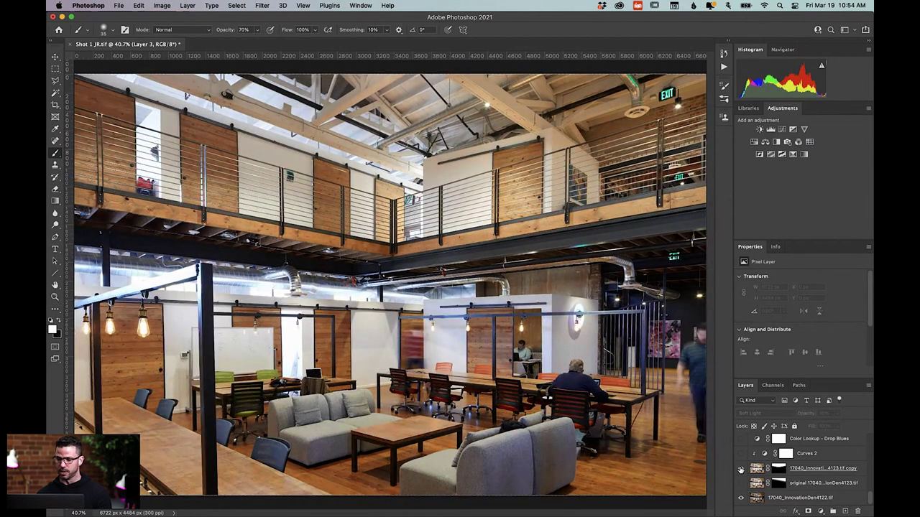
pyautogui.click(741, 469)
pyautogui.click(741, 469)
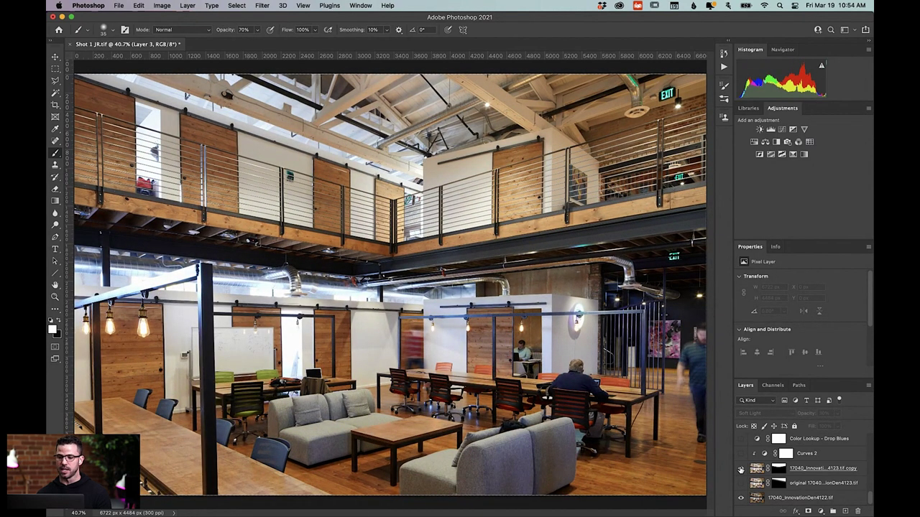
pyautogui.keyDown('alt'); pyautogui.click(741, 466); pyautogui.keyUp('alt')
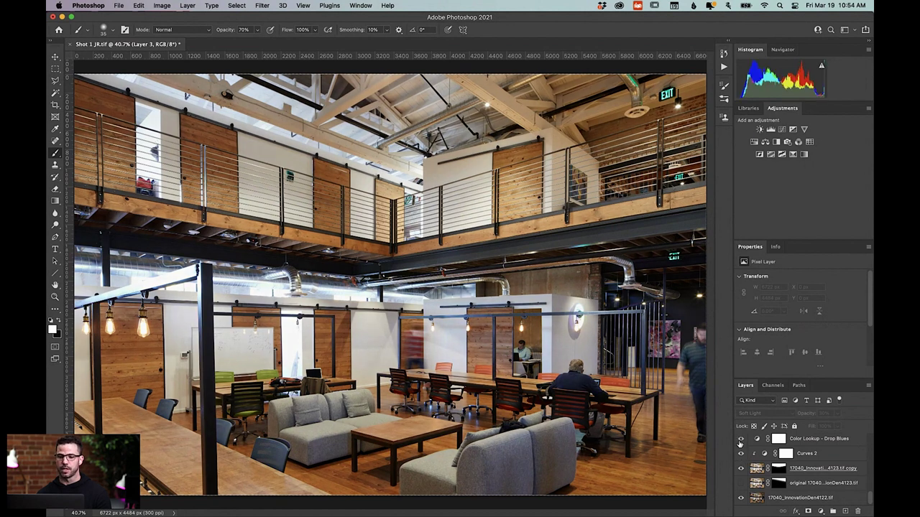
# Step: Show the 17040_InnovationDen4107.tif layer, comparing the photo with and without it, and show its clipped Curves 1 adjustment
pyautogui.scroll(2, 740, 443)
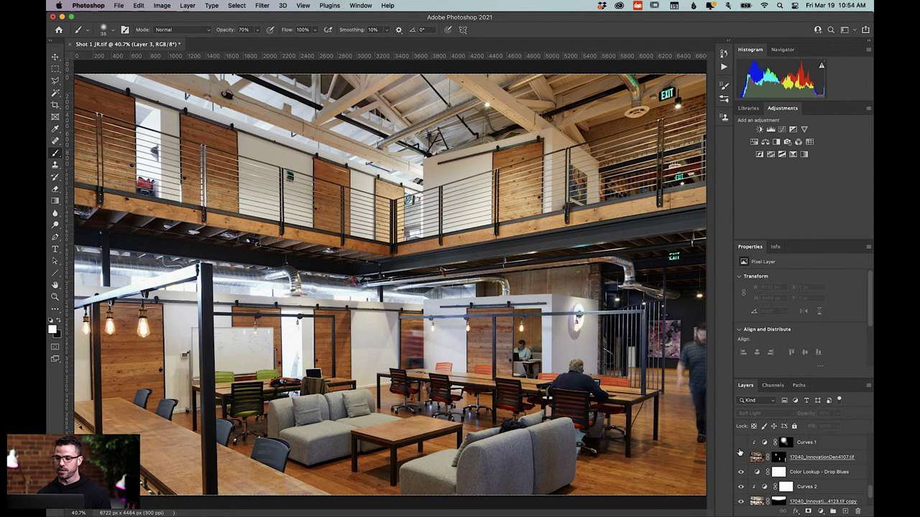
pyautogui.click(741, 458)
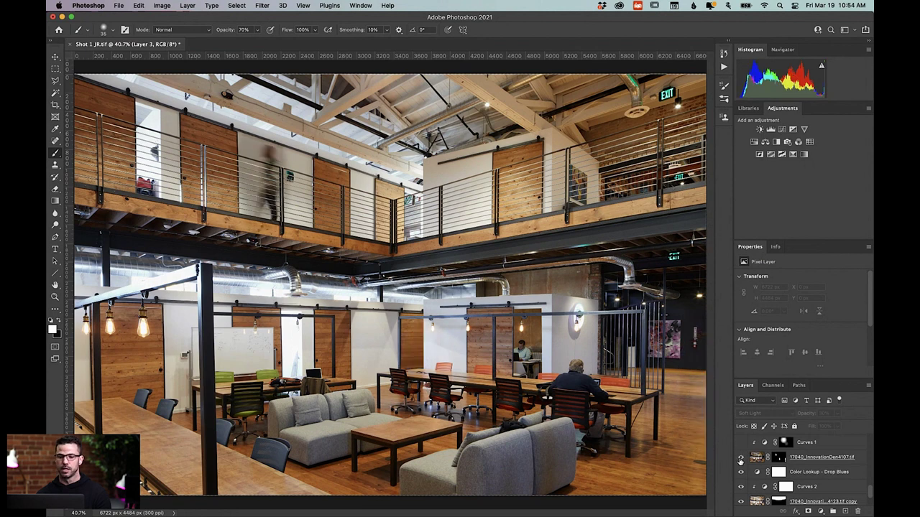
pyautogui.click(741, 459)
pyautogui.click(741, 459)
pyautogui.click(741, 458)
pyautogui.click(741, 459)
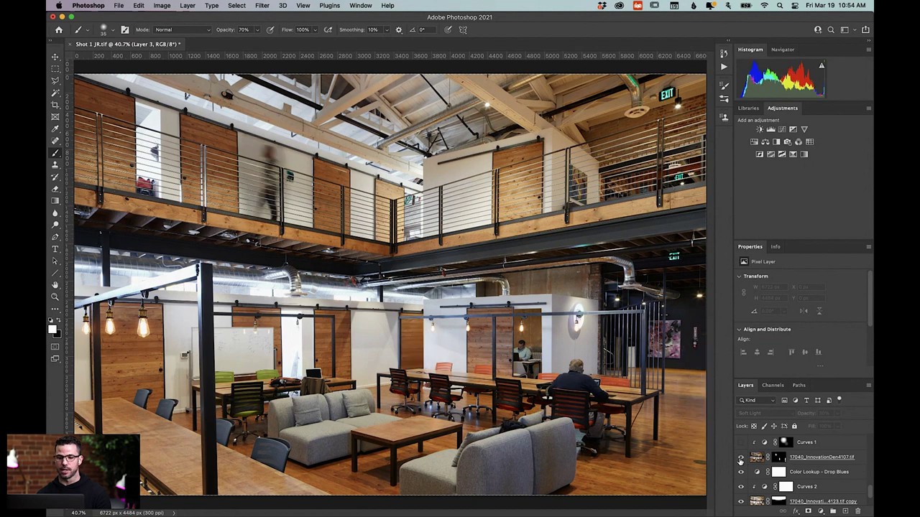
pyautogui.click(741, 443)
# Step: Show the 17040_InnovationDen4118.tif and 17040_InnovationDen4095.tif layers that add people to the lower office area
pyautogui.scroll(1, 743, 445)
pyautogui.scroll(2, 742, 445)
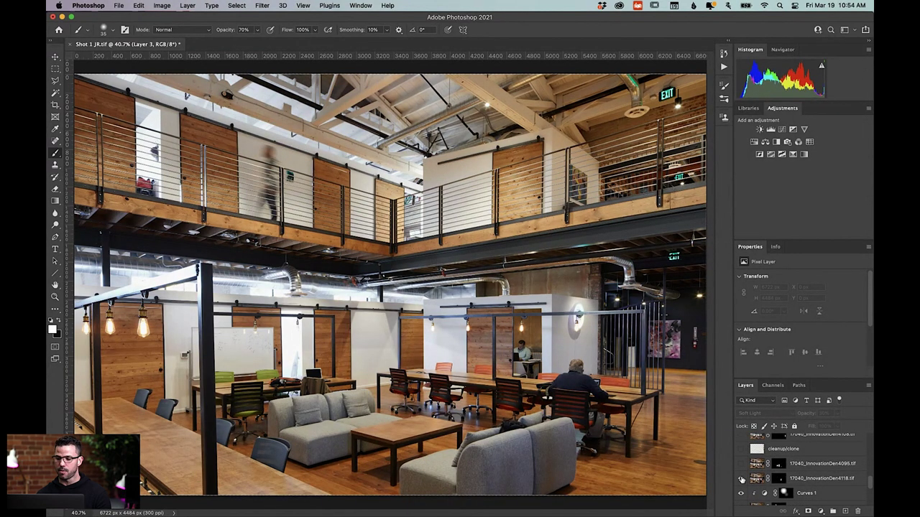
pyautogui.click(742, 478)
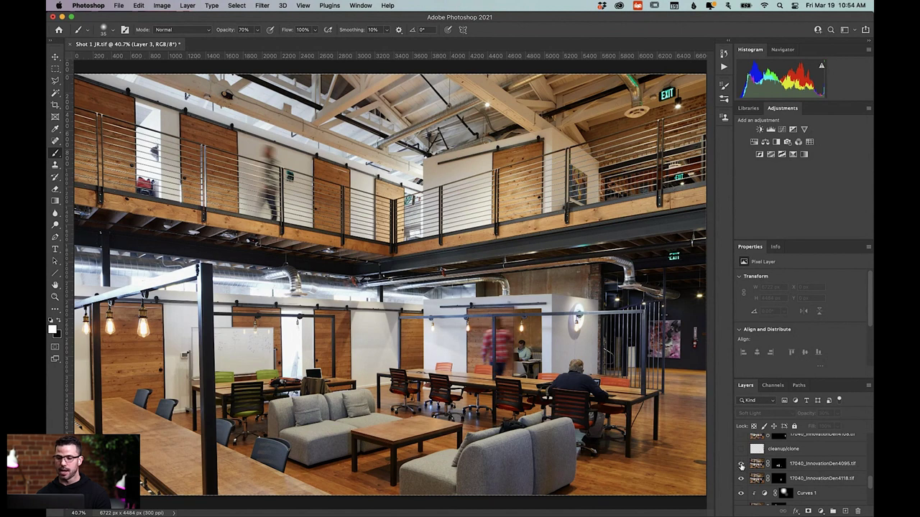
pyautogui.click(742, 464)
# Step: Compare the photo with the cleanup/clone layer on and off, leaving the layer shown
pyautogui.click(741, 450)
pyautogui.click(742, 450)
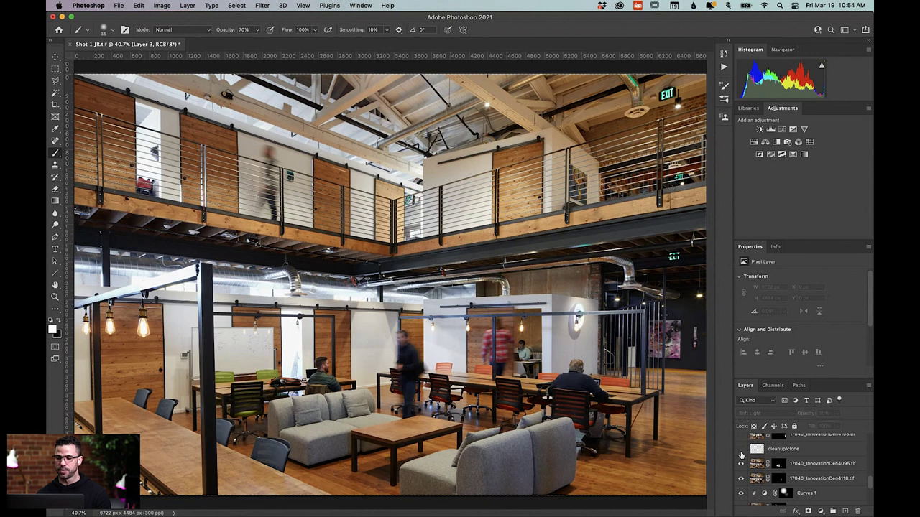
pyautogui.click(742, 450)
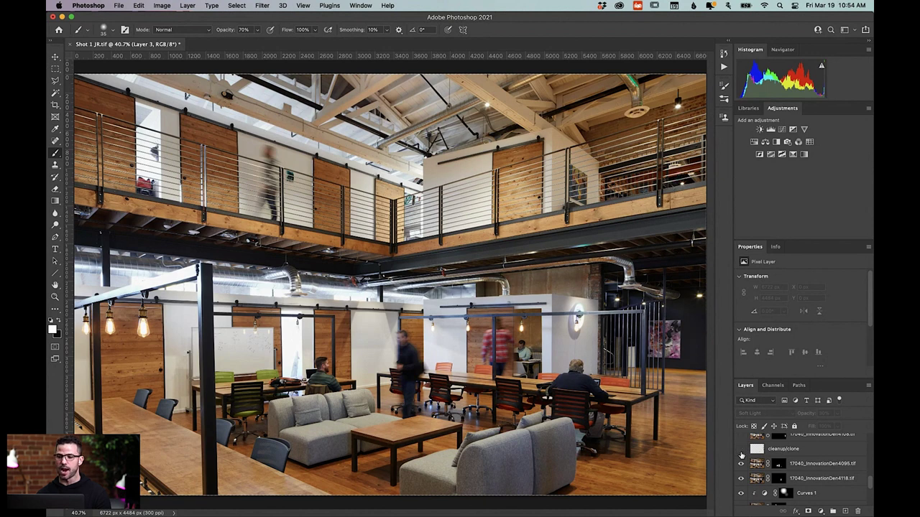
pyautogui.click(742, 452)
pyautogui.click(742, 453)
# Step: Show the 17040_InnovationDen4108.tif layer and the central office brighten adjustment, toggling the adjustment to compare its effect
pyautogui.scroll(2, 742, 456)
pyautogui.click(741, 456)
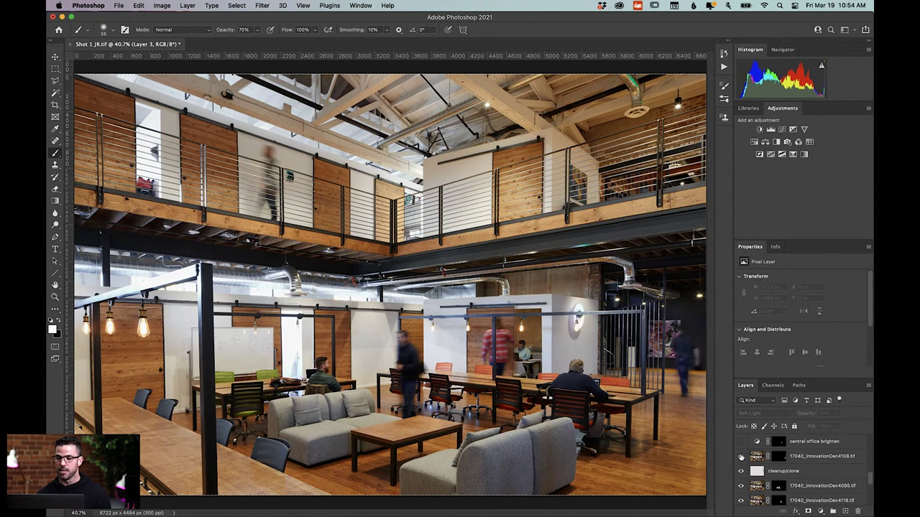
pyautogui.click(742, 444)
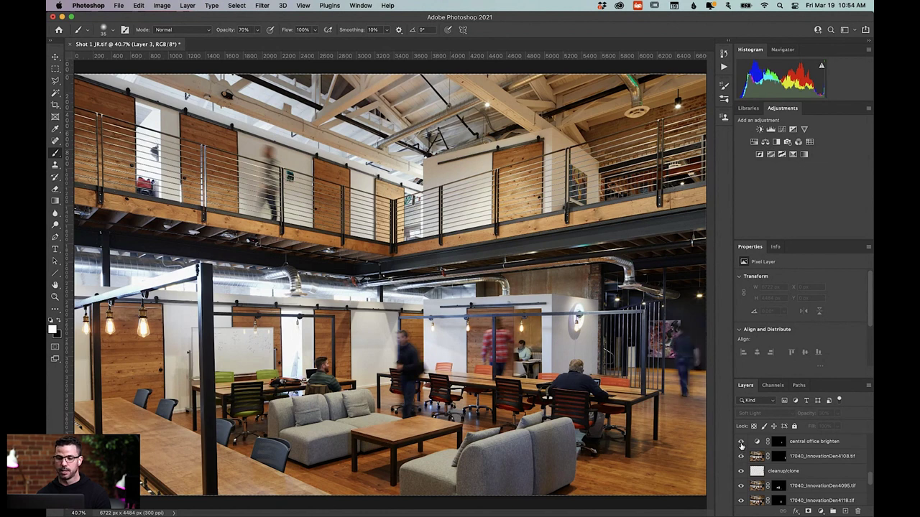
pyautogui.click(742, 444)
pyautogui.click(741, 443)
# Step: Show the "white shit" fill layer and compare the ceiling and walls with it on and off
pyautogui.scroll(2, 741, 447)
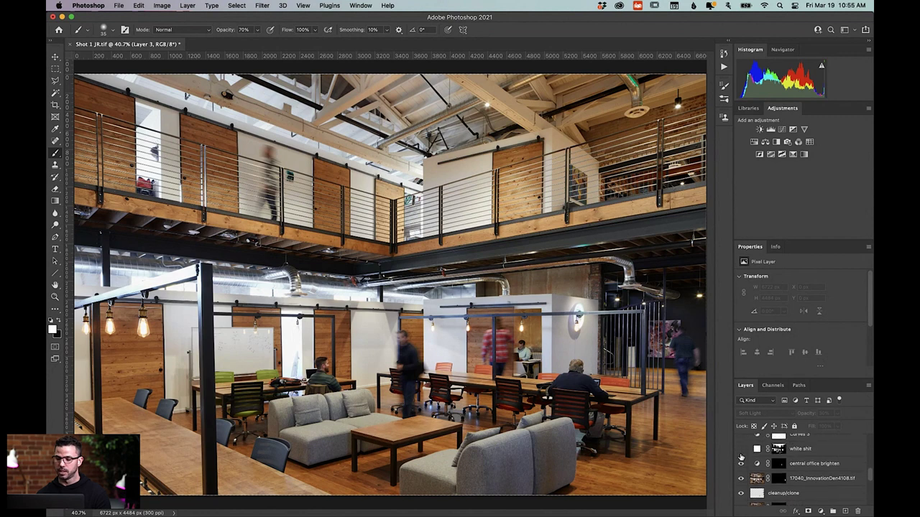
pyautogui.click(741, 449)
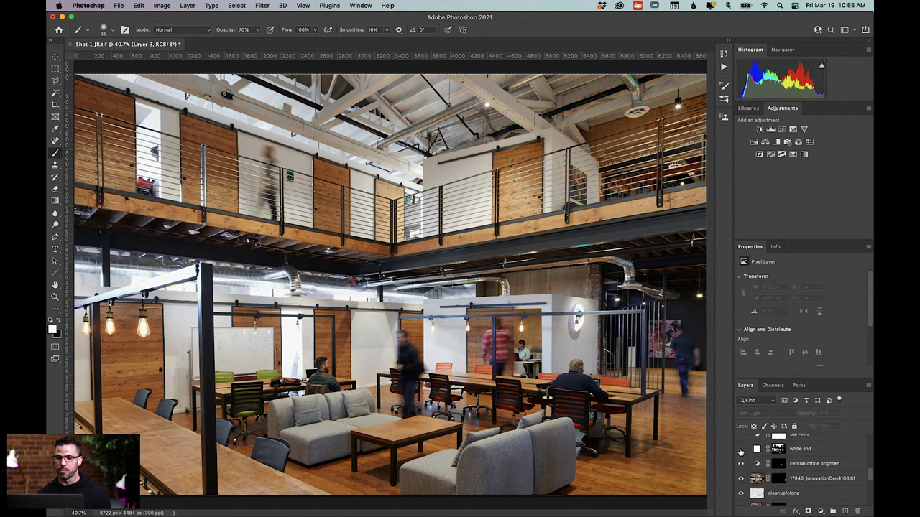
pyautogui.click(740, 449)
pyautogui.scroll(1, 741, 449)
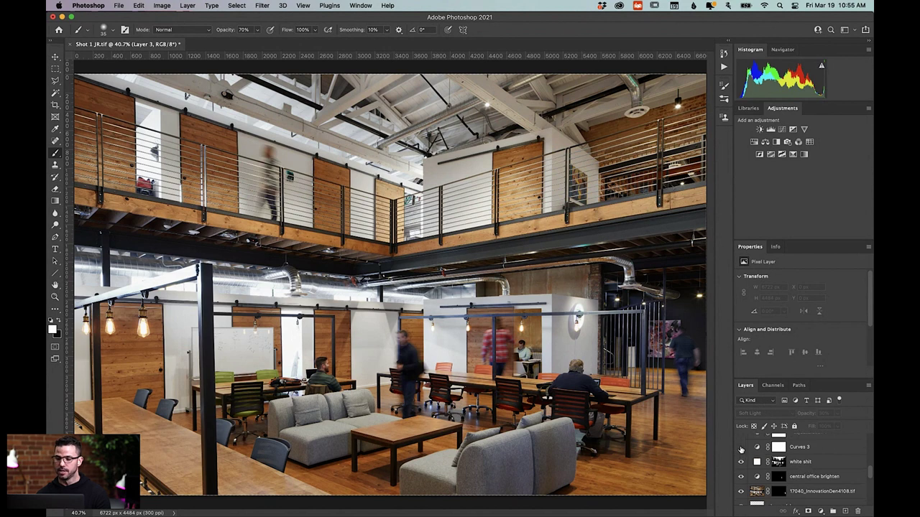
pyautogui.click(741, 462)
pyautogui.click(740, 462)
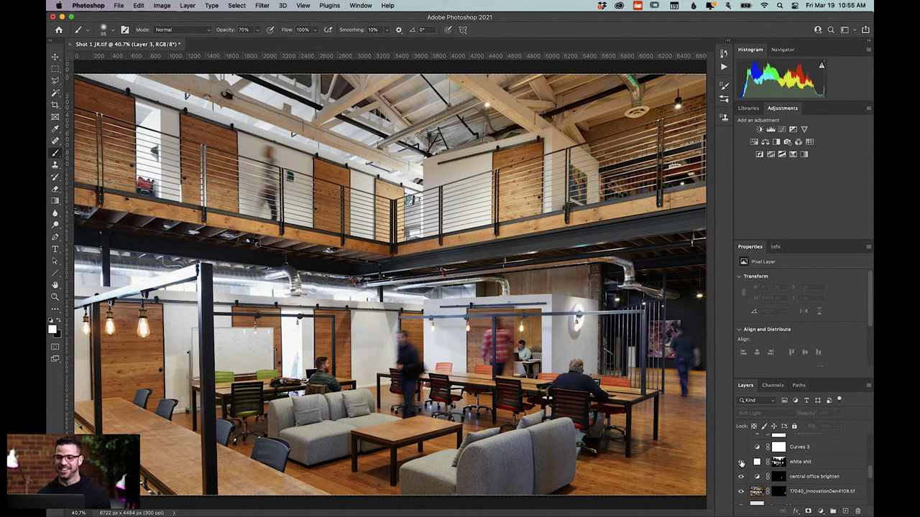
# Step: Show the Curves 3 adjustment, toggling it to compare the photo's contrast, and leave it on
pyautogui.scroll(1, 741, 463)
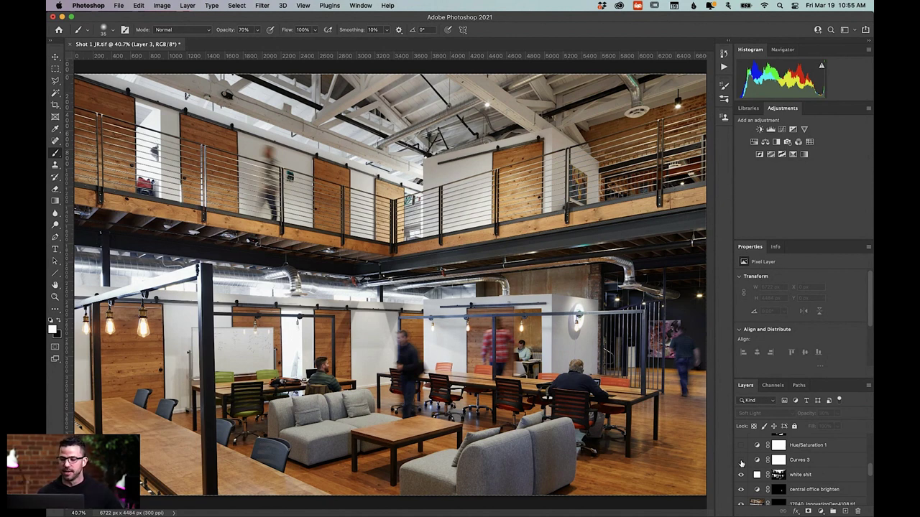
pyautogui.click(741, 462)
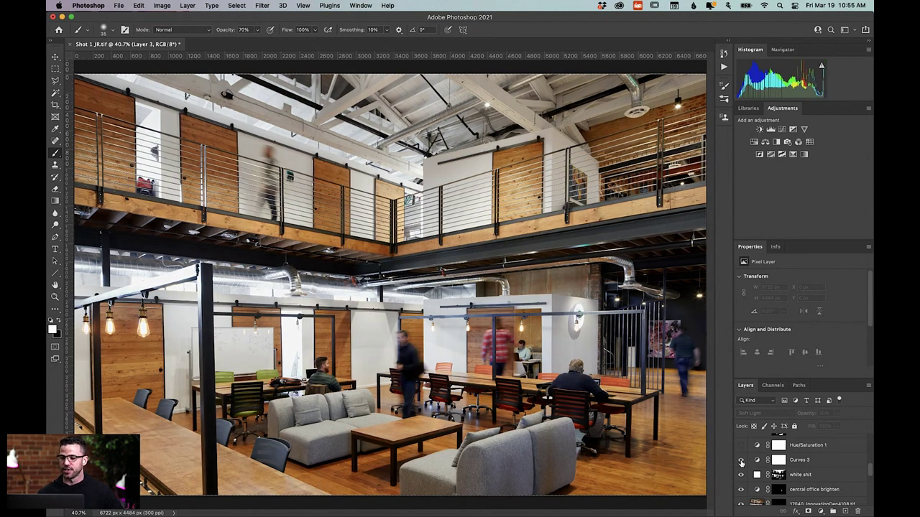
pyautogui.click(742, 461)
pyautogui.click(742, 461)
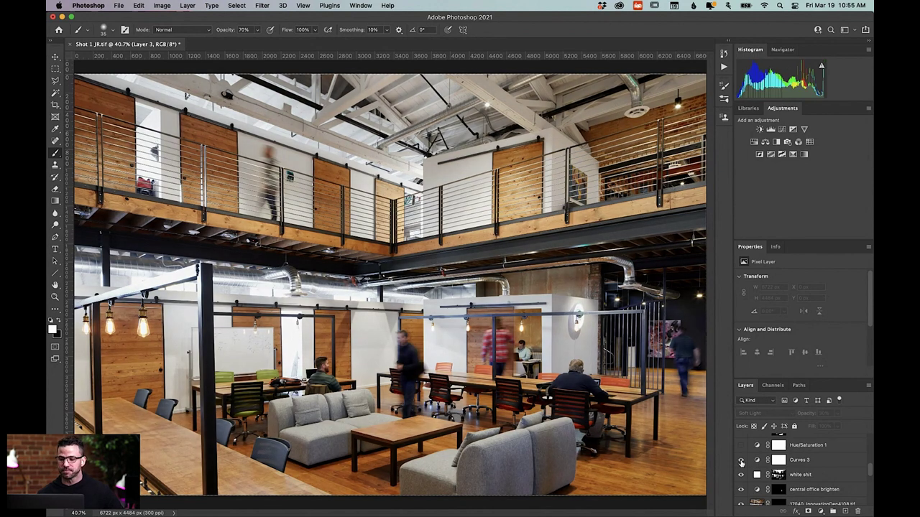
pyautogui.click(742, 461)
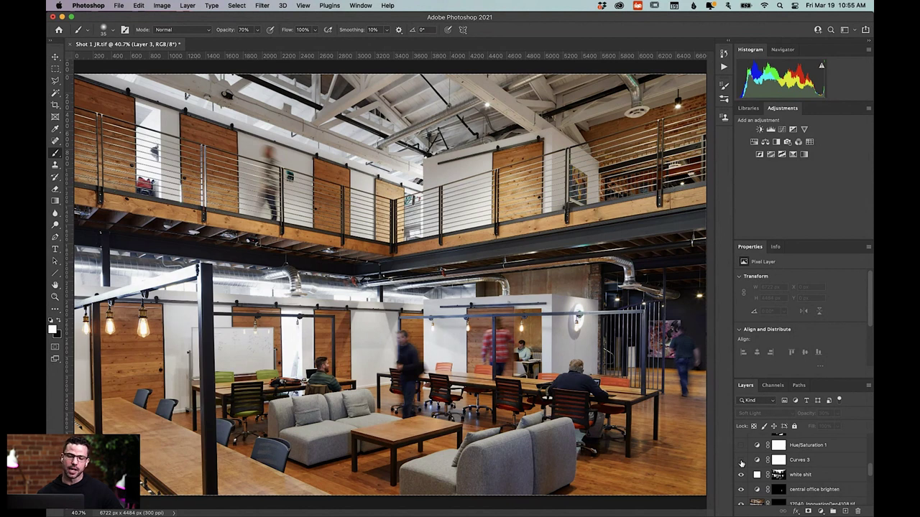
pyautogui.click(741, 461)
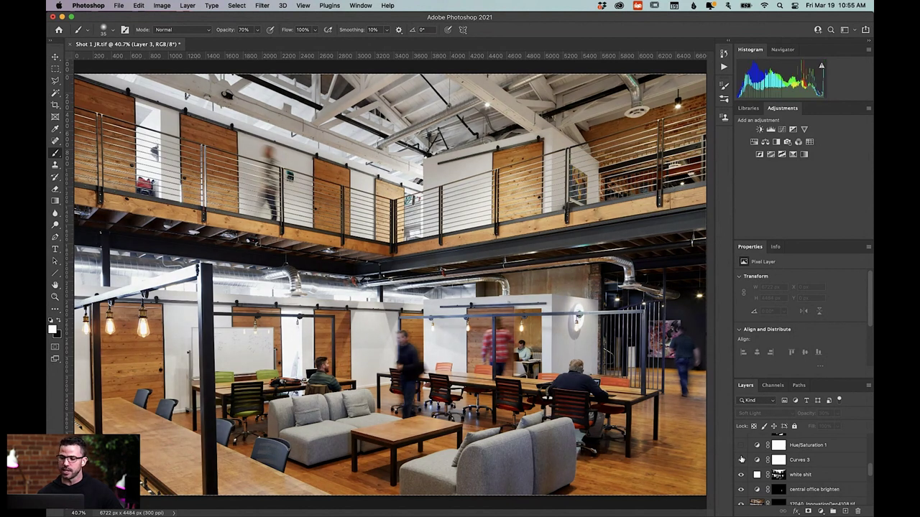
# Step: Show the Hue/Saturation 1 adjustment, toggling it to compare the photo's colors, and leave it on
pyautogui.click(741, 446)
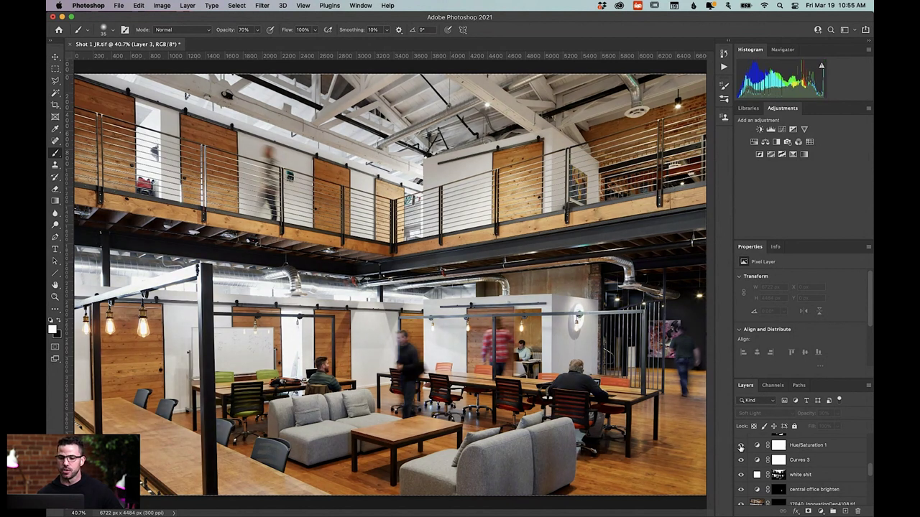
pyautogui.click(741, 445)
pyautogui.click(741, 446)
pyautogui.click(740, 445)
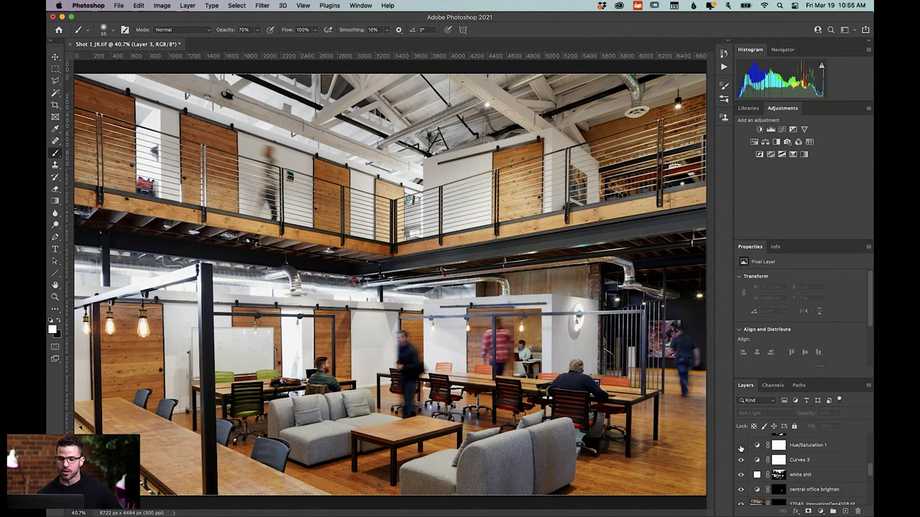
pyautogui.click(741, 445)
pyautogui.scroll(2, 741, 445)
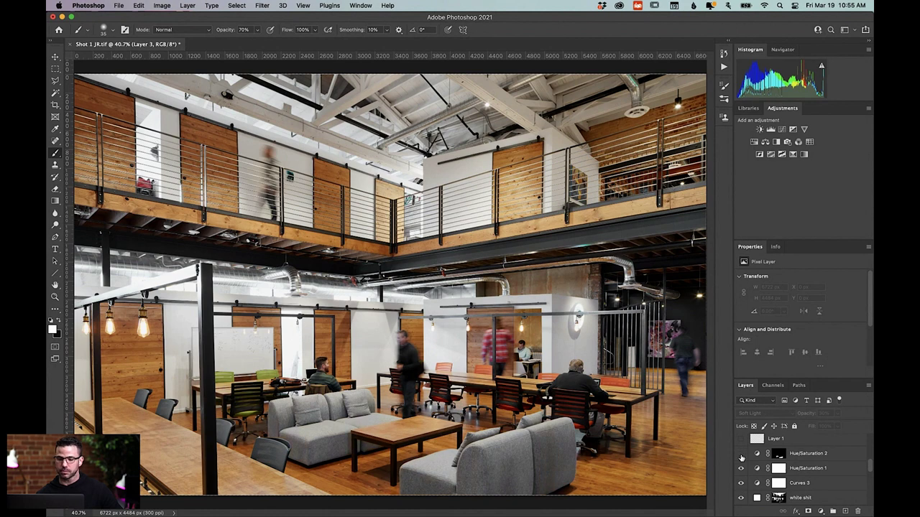
# Step: Show the Hue/Saturation 2 adjustment, Layer 1 and the Hue/Saturation 3 adjustment, leaving all three on
pyautogui.click(741, 453)
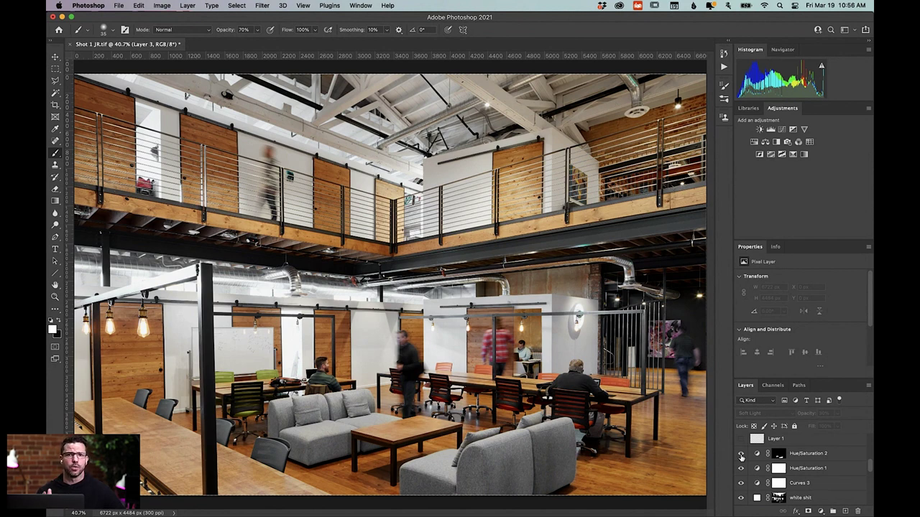
pyautogui.click(741, 455)
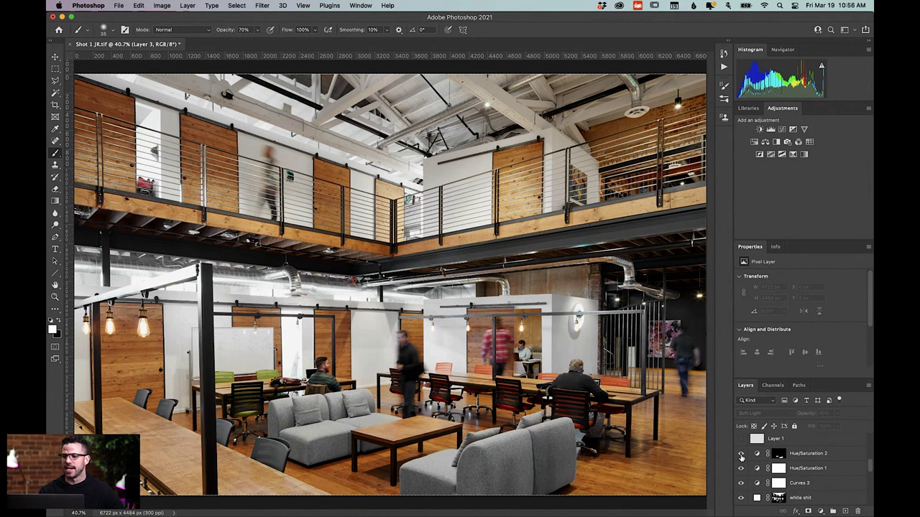
pyautogui.scroll(1, 741, 455)
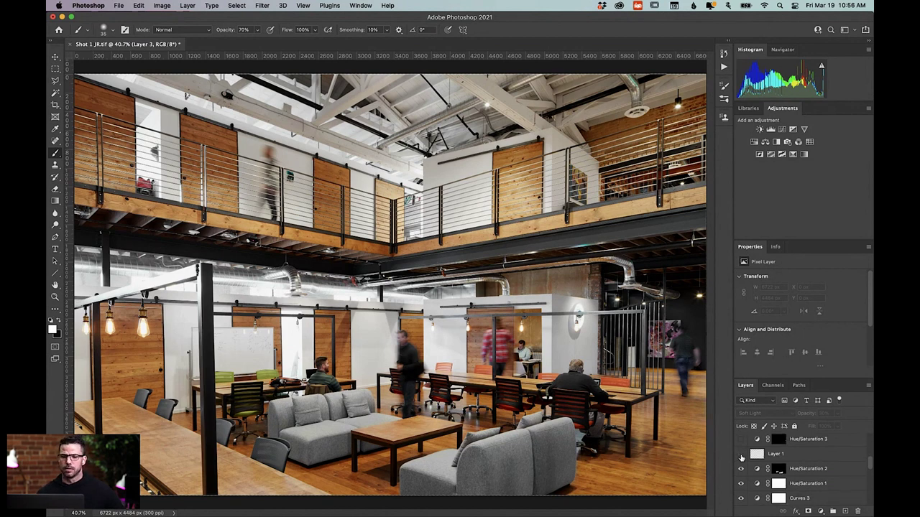
pyautogui.click(741, 439)
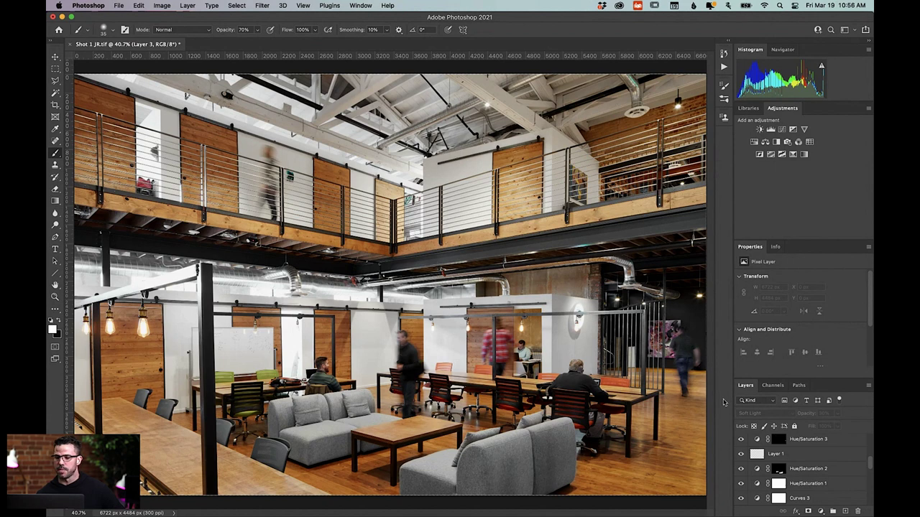
# Step: Show the Hue/Saturation 4 adjustment, toggling it repeatedly to compare its effect, and leave both it and Layer 2 on
pyautogui.scroll(2, 756, 457)
pyautogui.click(741, 460)
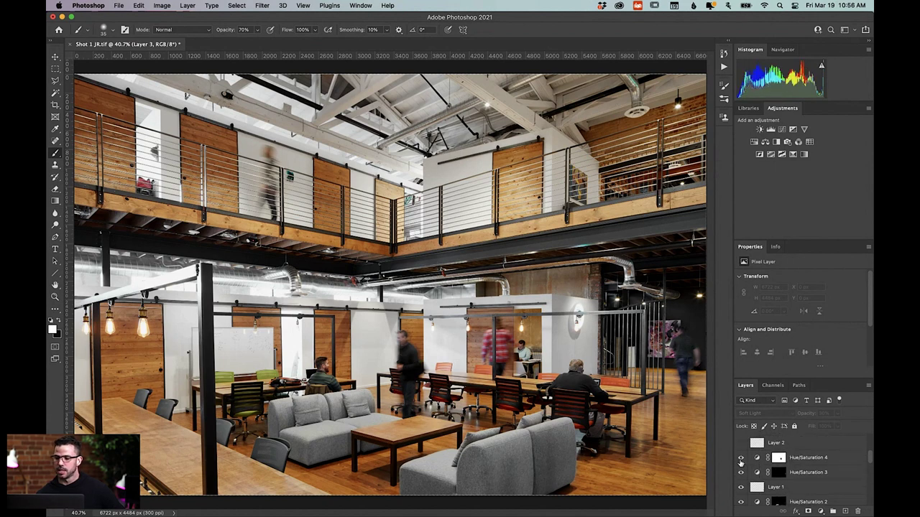
pyautogui.click(741, 458)
pyautogui.click(741, 458)
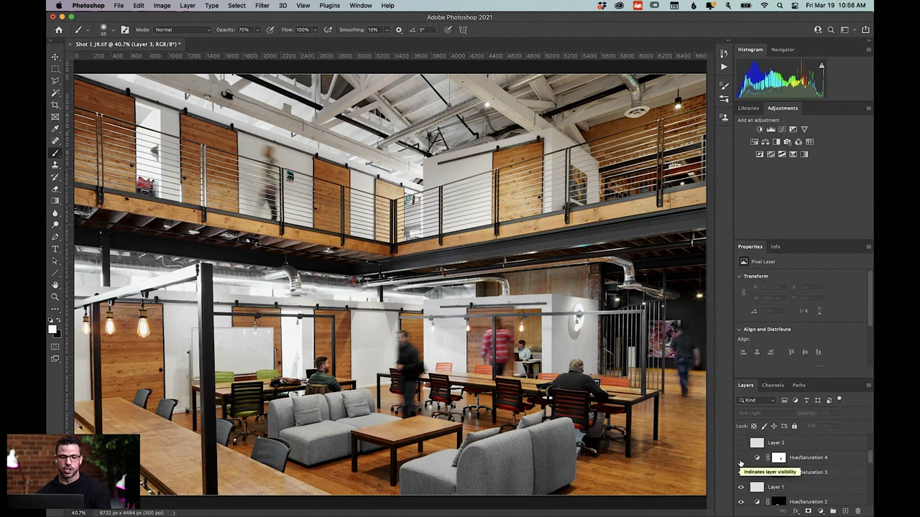
pyautogui.click(741, 459)
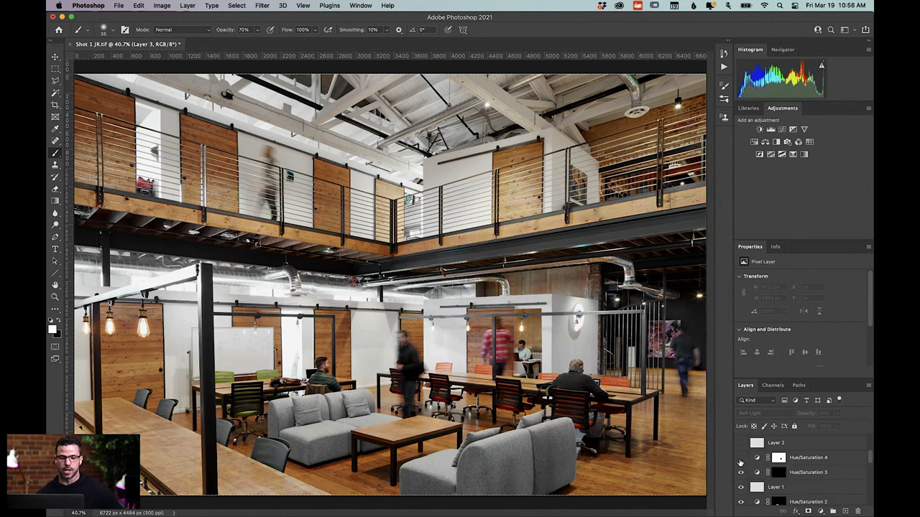
pyautogui.click(741, 458)
pyautogui.click(741, 458)
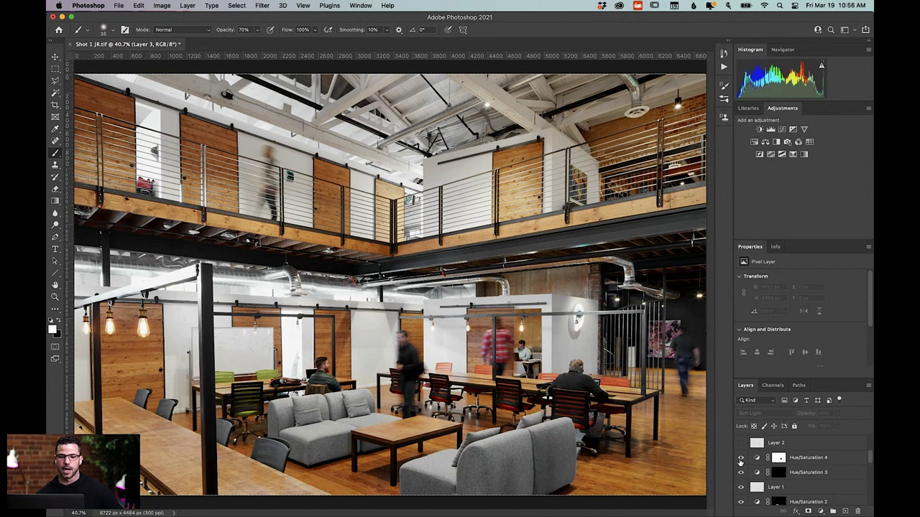
pyautogui.click(741, 459)
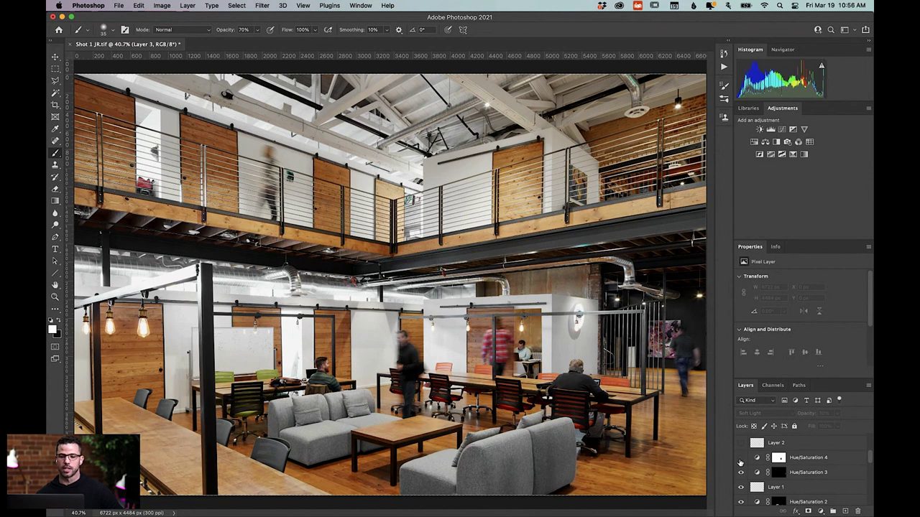
pyautogui.click(741, 459)
pyautogui.click(741, 458)
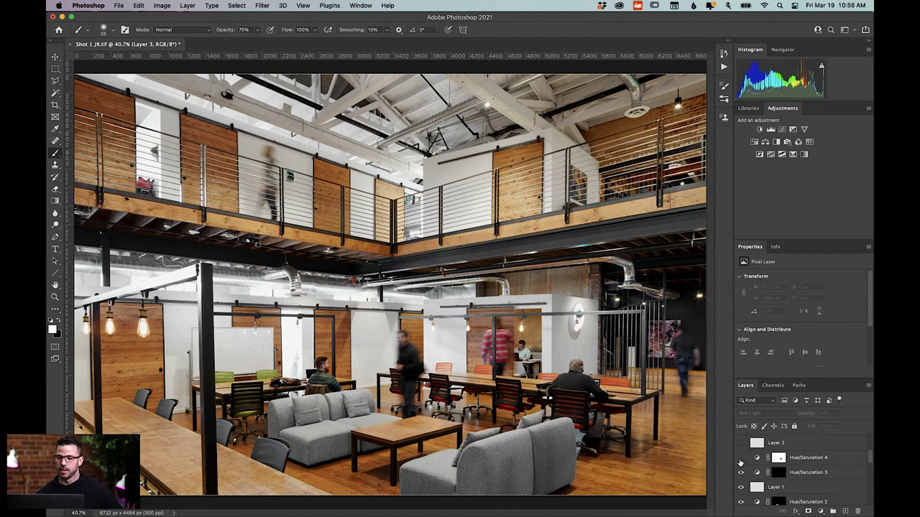
pyautogui.click(741, 459)
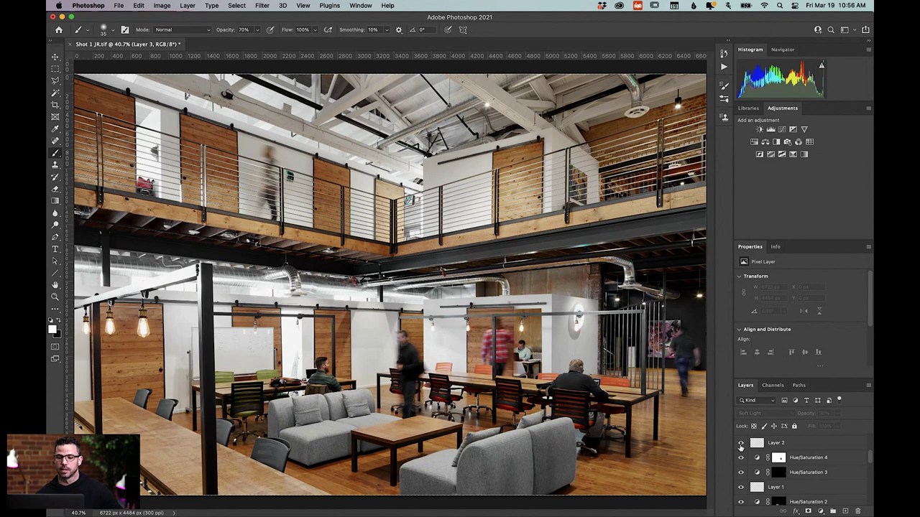
# Step: Show the LC layer, comparing the photo with it on and off, and turn on the USM 100/1 and USM 15/45 layers
pyautogui.scroll(3, 741, 447)
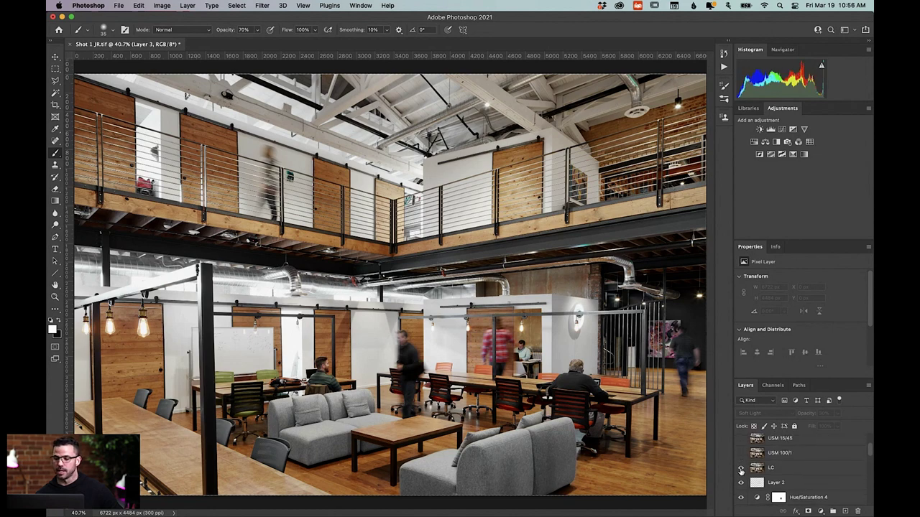
pyautogui.click(741, 469)
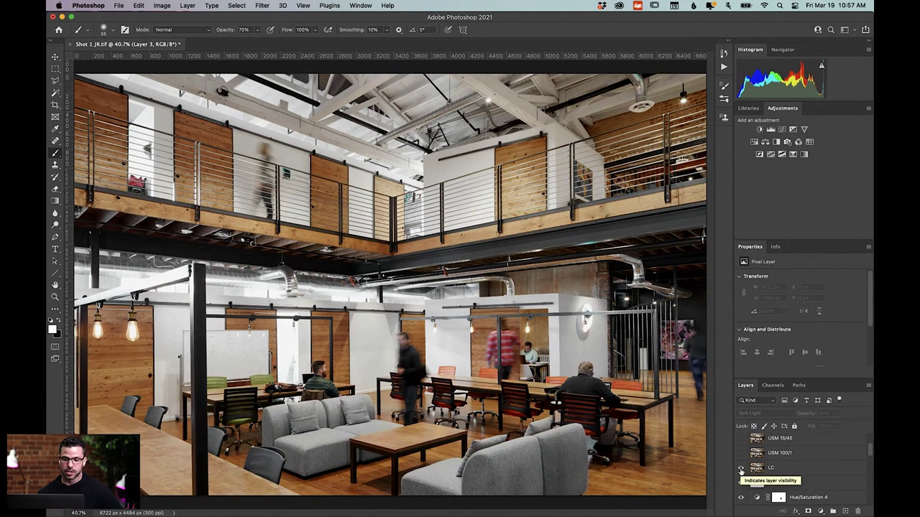
pyautogui.click(741, 468)
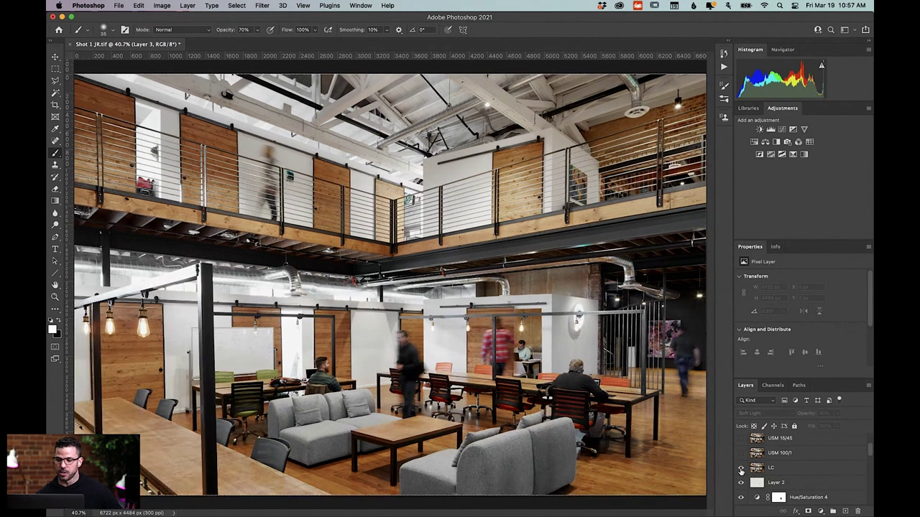
pyautogui.click(741, 468)
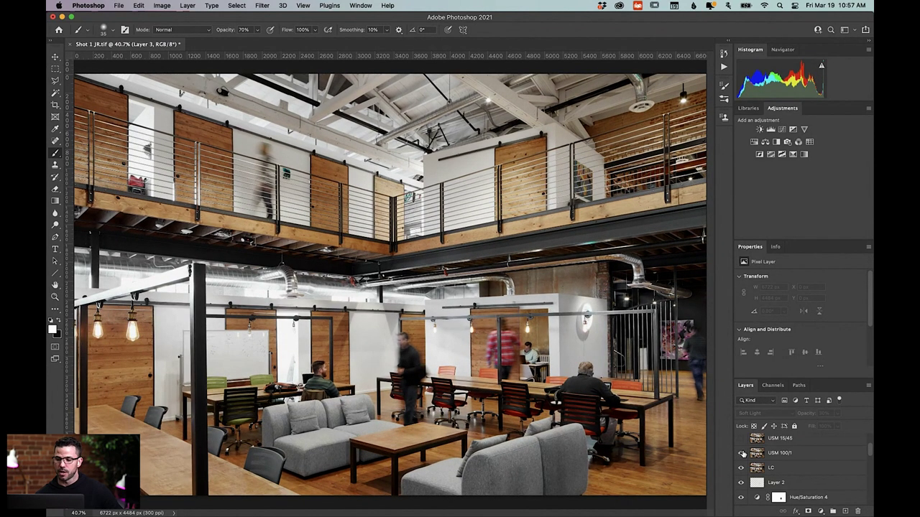
pyautogui.click(741, 439)
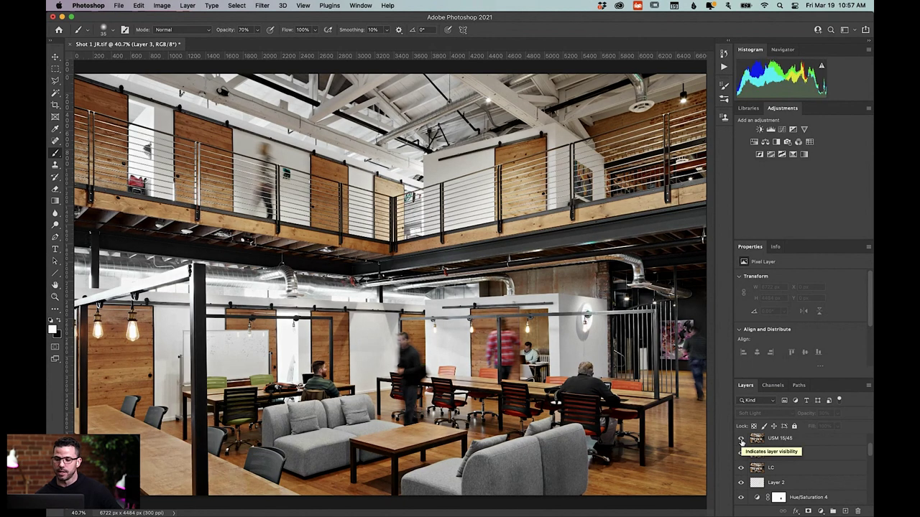
# Step: Turn on the Hue/Saturation 5 and Hue/Saturation 6 adjustments and Layer 3 at the top of the layer stack
pyautogui.scroll(1, 741, 442)
pyautogui.scroll(1, 742, 442)
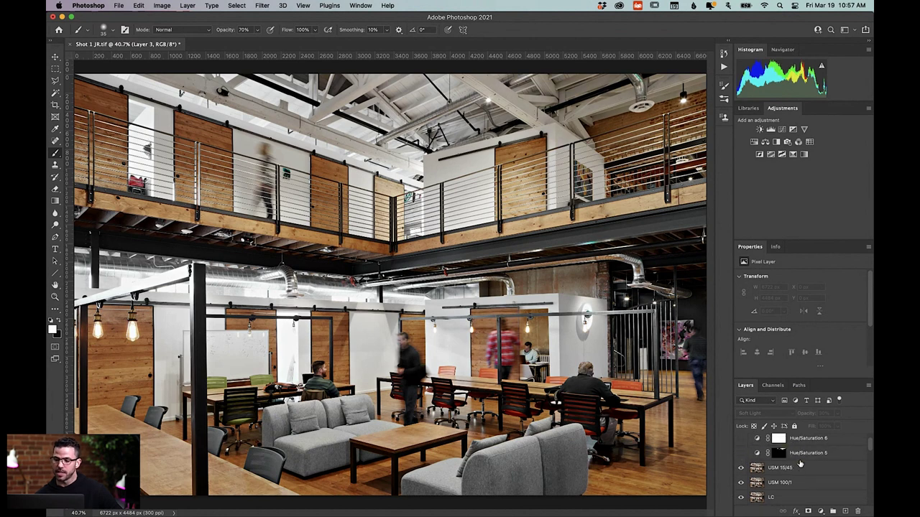
pyautogui.scroll(-1, 788, 479)
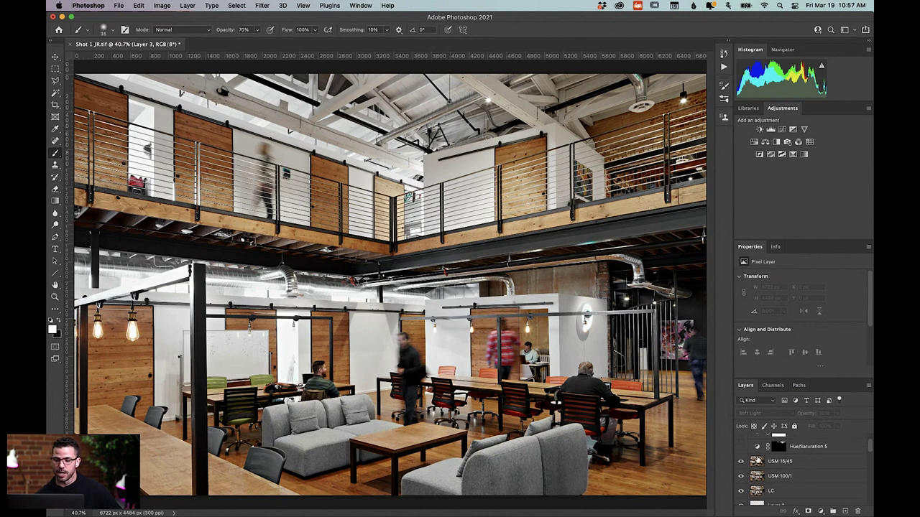
pyautogui.scroll(2, 758, 461)
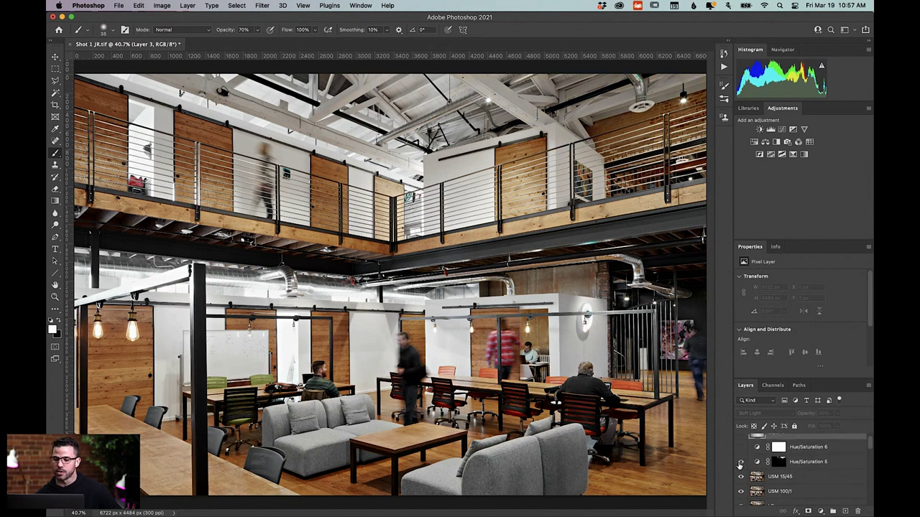
pyautogui.scroll(1, 740, 448)
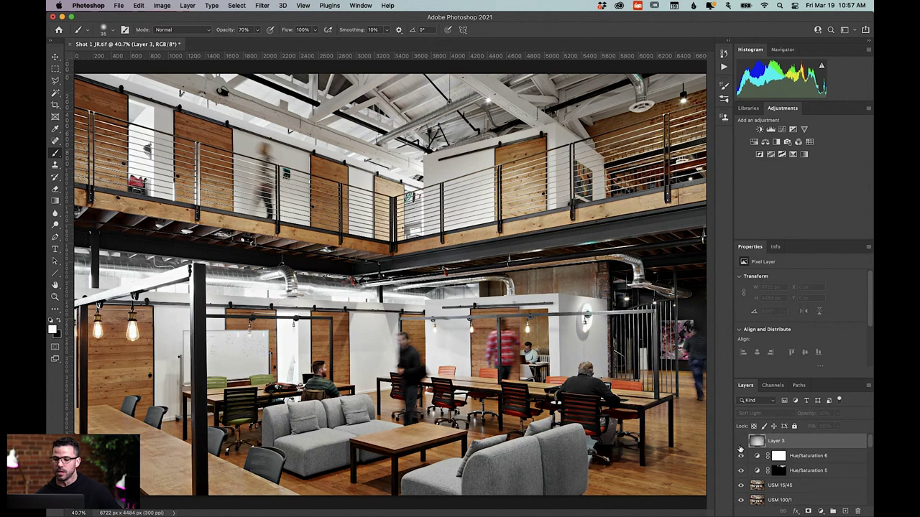
pyautogui.click(741, 442)
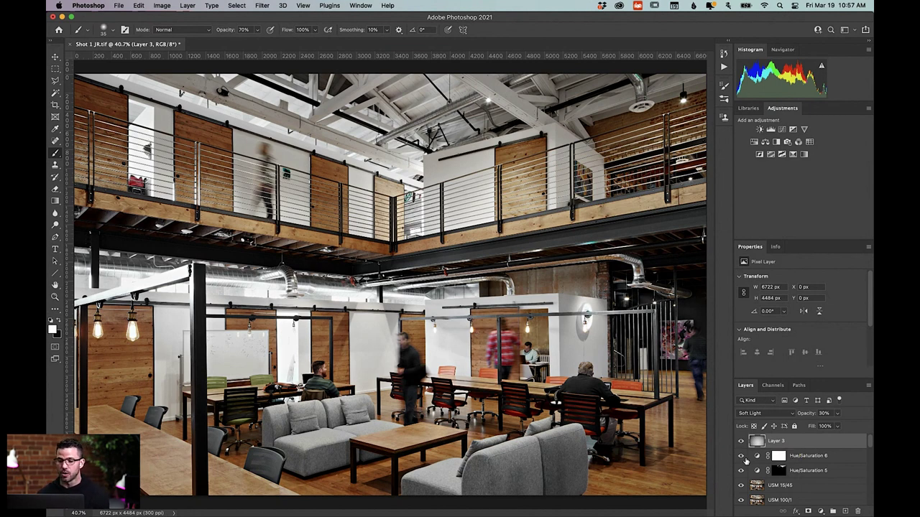
# Step: Look through the upper layers of the stack, selecting USM 15/45 and USM 100/1 to review the sharpening layers
pyautogui.scroll(-5, 746, 461)
pyautogui.scroll(5, 746, 461)
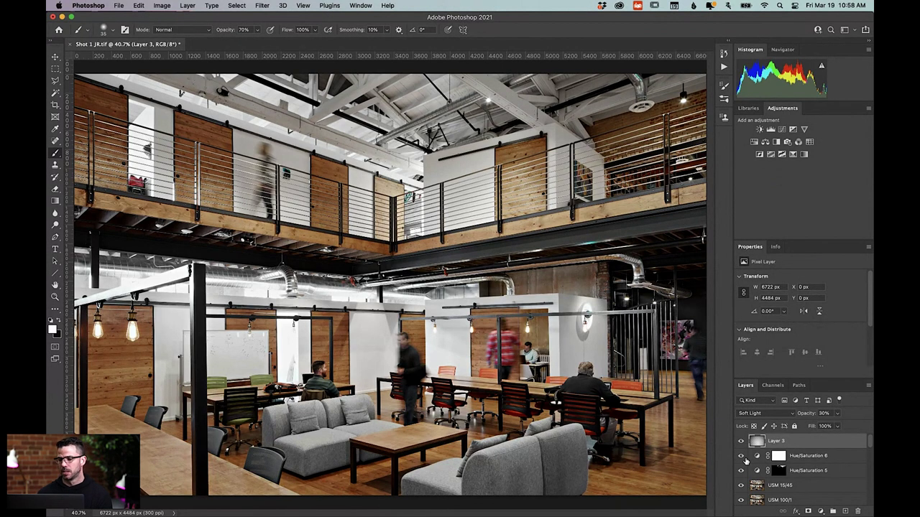
pyautogui.scroll(-2, 822, 487)
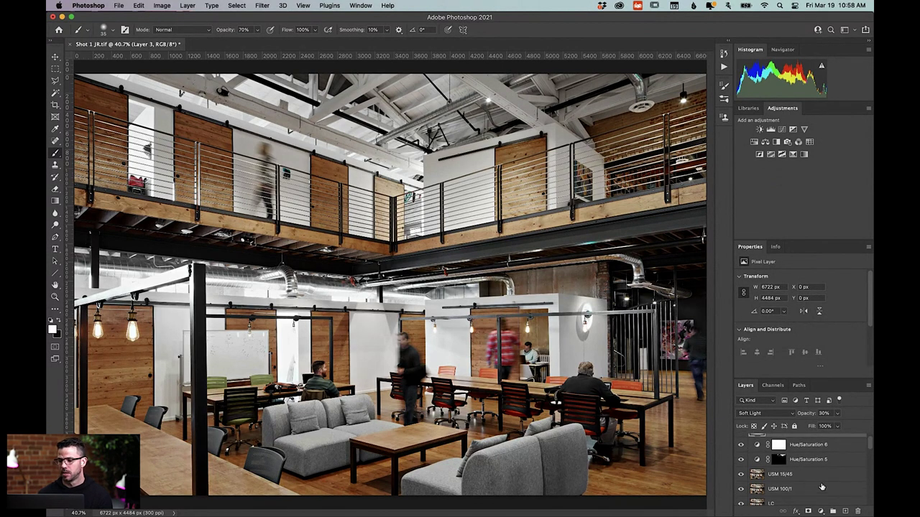
pyautogui.click(821, 482)
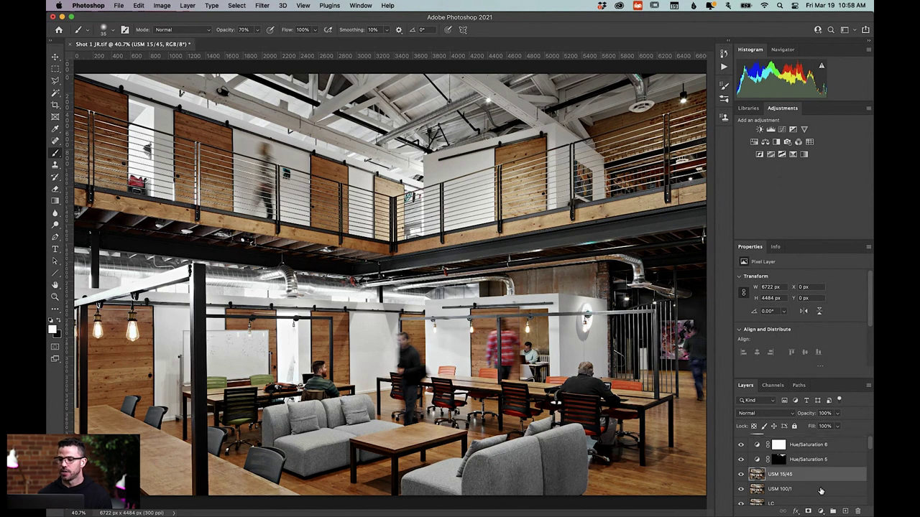
pyautogui.click(820, 490)
pyautogui.scroll(-3, 820, 491)
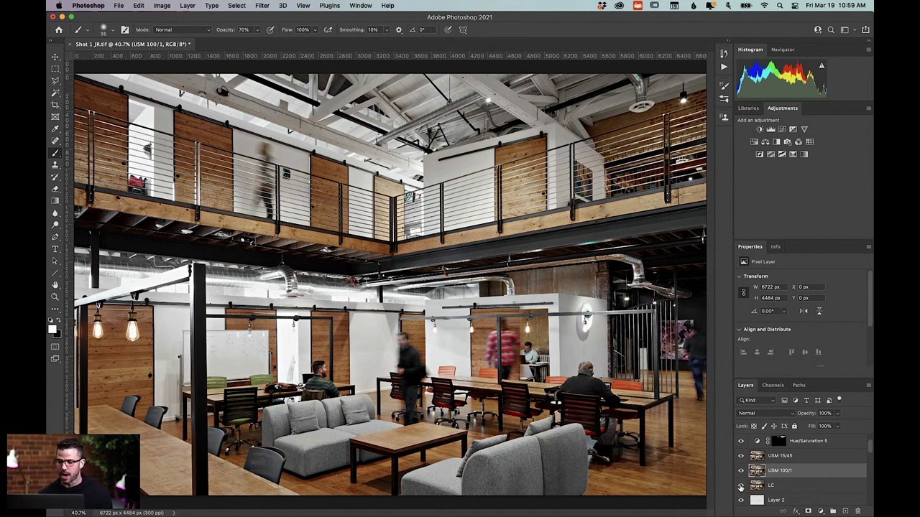
# Step: Compare the 17040_InnovationDen4122.tif base photo alone with the finished image by repeatedly hiding and restoring all other layers
pyautogui.scroll(-5, 741, 488)
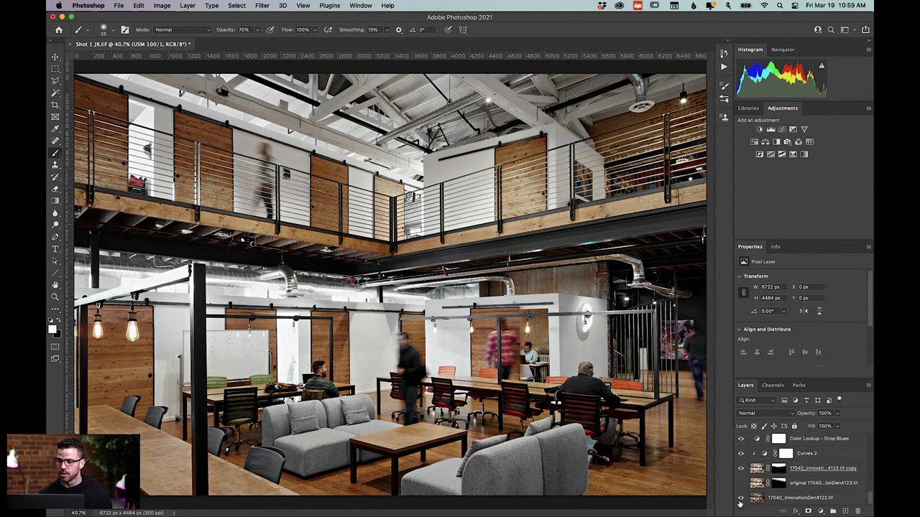
pyautogui.keyDown('alt'); pyautogui.click(741, 498); pyautogui.keyUp('alt')
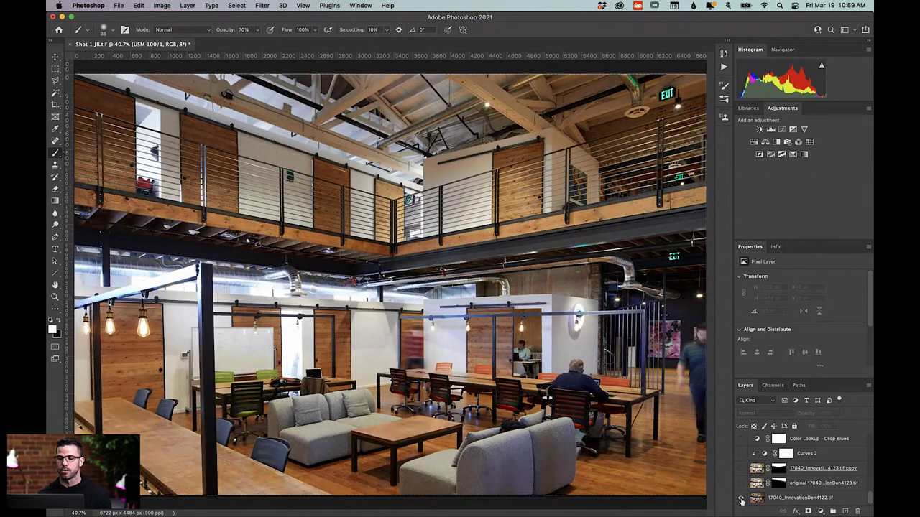
pyautogui.keyDown('alt'); pyautogui.click(741, 498); pyautogui.keyUp('alt')
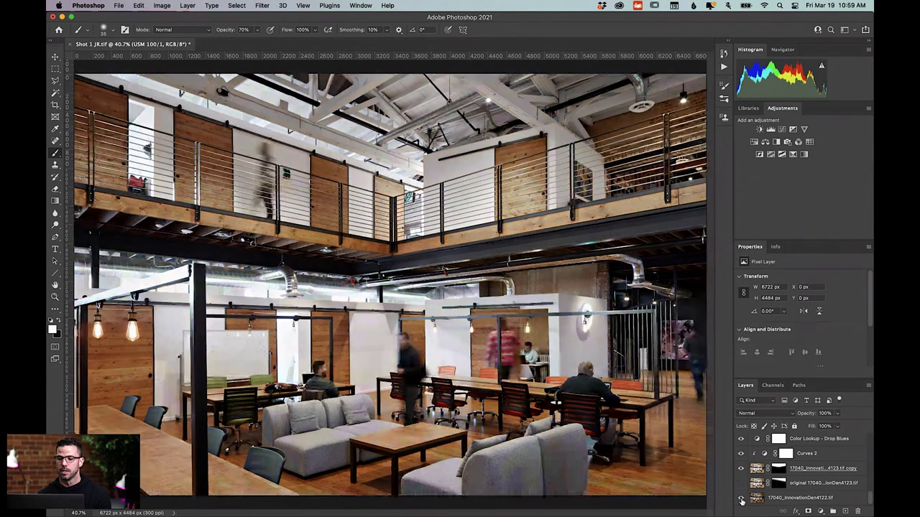
pyautogui.keyDown('alt'); pyautogui.click(741, 499); pyautogui.keyUp('alt')
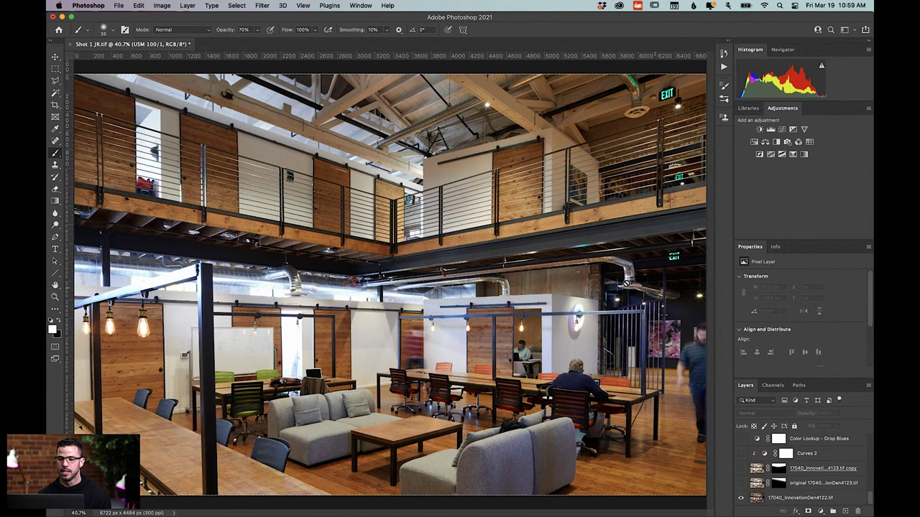
pyautogui.keyDown('alt'); pyautogui.click(741, 498); pyautogui.keyUp('alt')
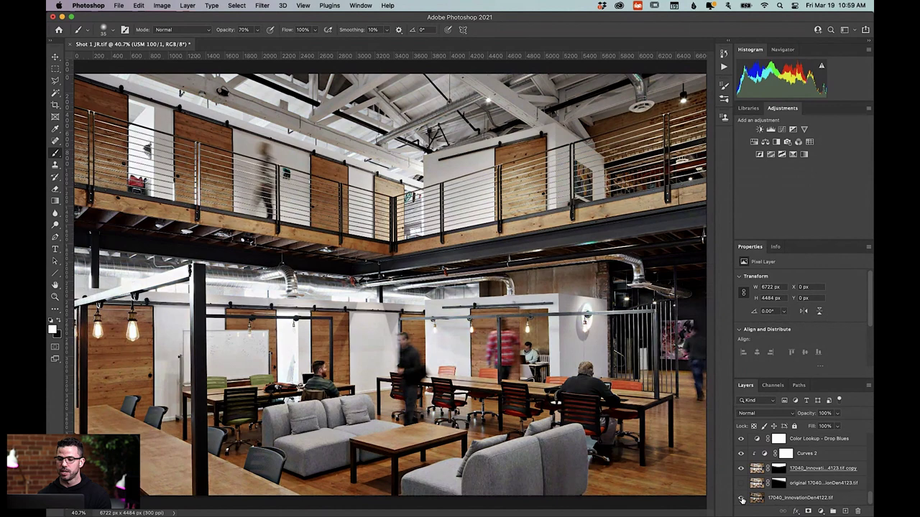
pyautogui.keyDown('alt'); pyautogui.click(741, 498); pyautogui.keyUp('alt')
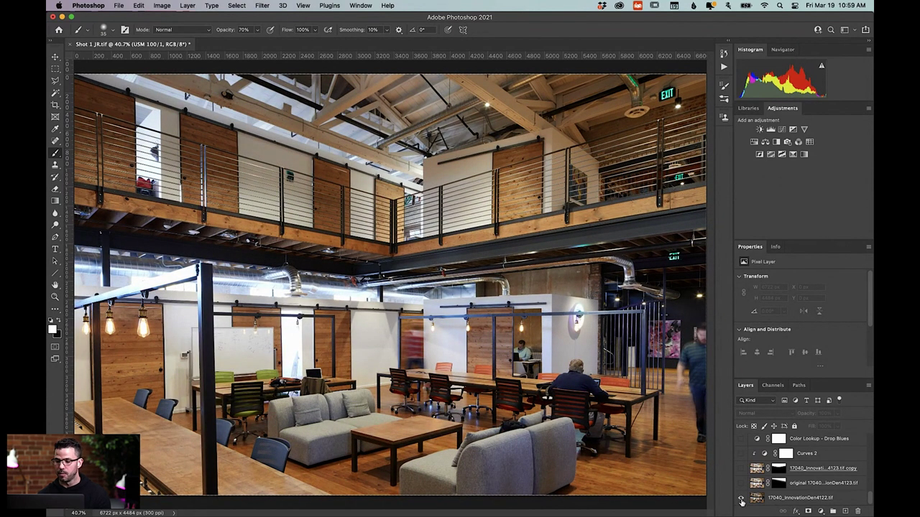
pyautogui.keyDown('alt'); pyautogui.click(741, 498); pyautogui.keyUp('alt')
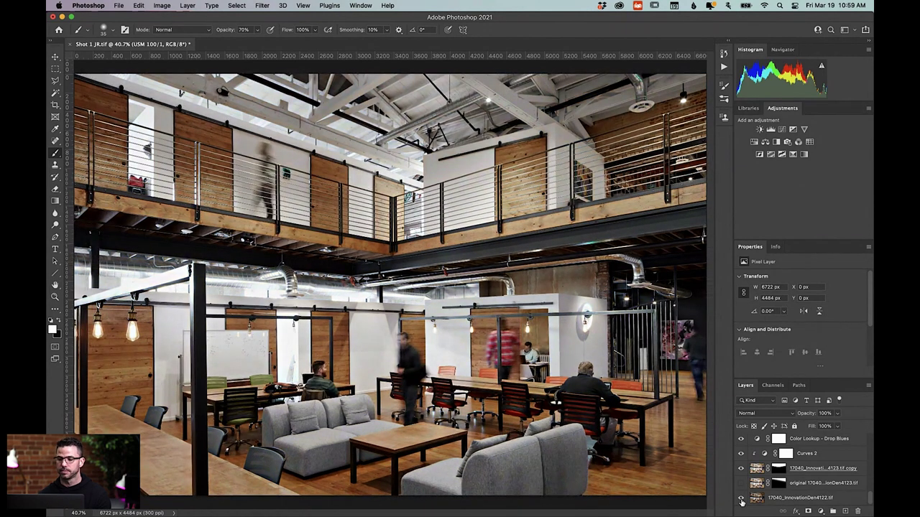
pyautogui.keyDown('alt'); pyautogui.click(741, 500); pyautogui.keyUp('alt')
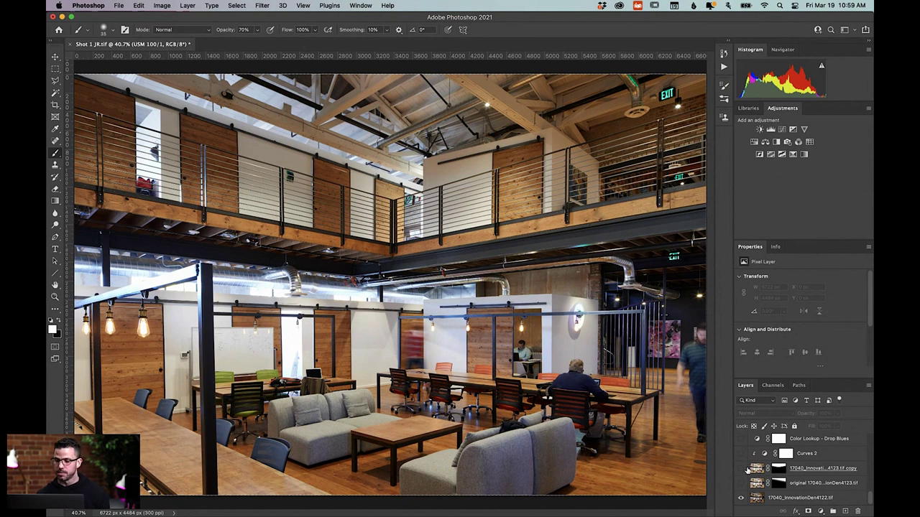
pyautogui.click(740, 498)
pyautogui.click(741, 498)
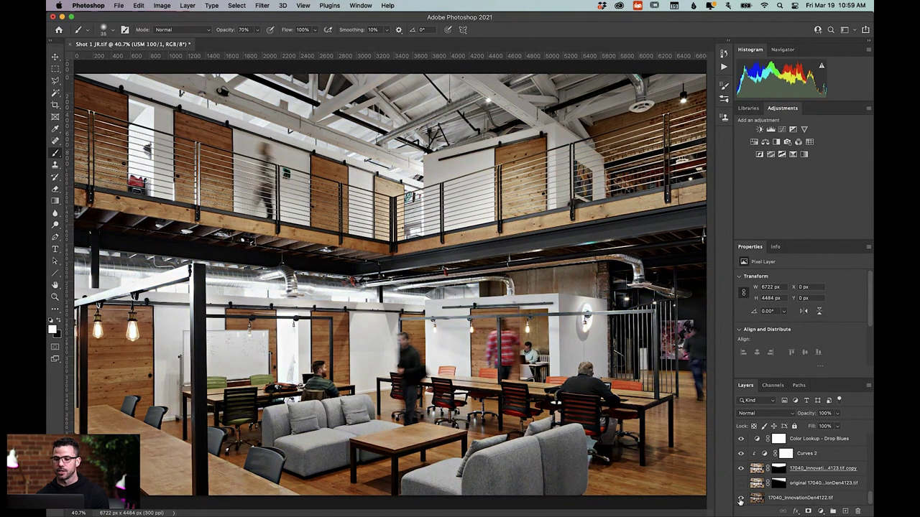
pyautogui.click(740, 500)
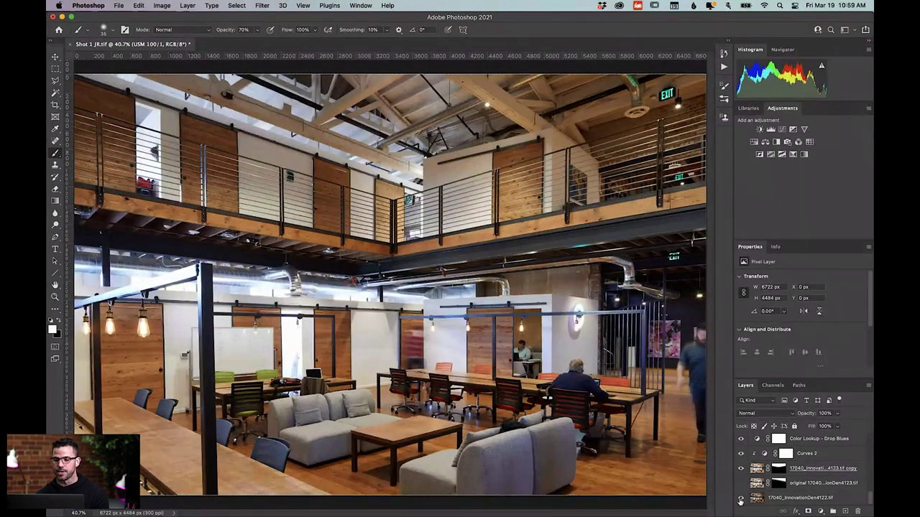
# Step: Show all layers again, close Shot 1 JR.tif without saving the changes, and return to the Finder's Talk folder
pyautogui.click(740, 499)
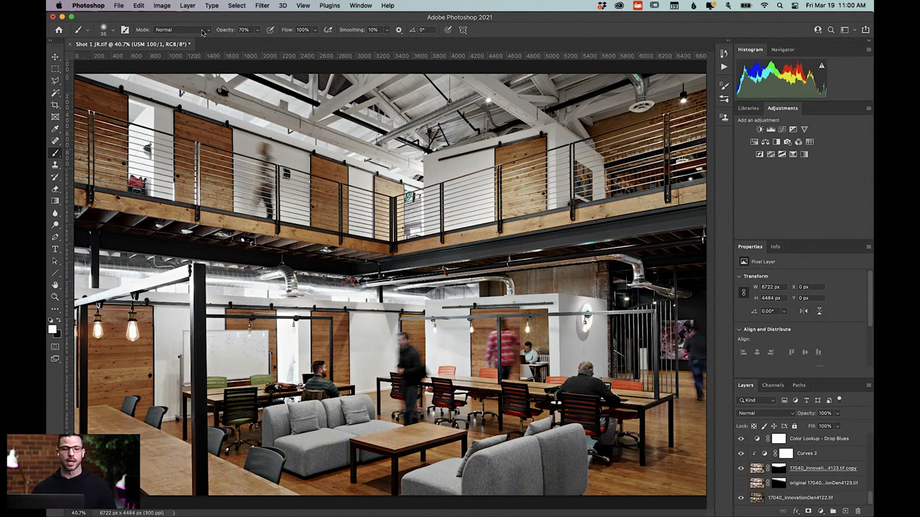
pyautogui.click(70, 45)
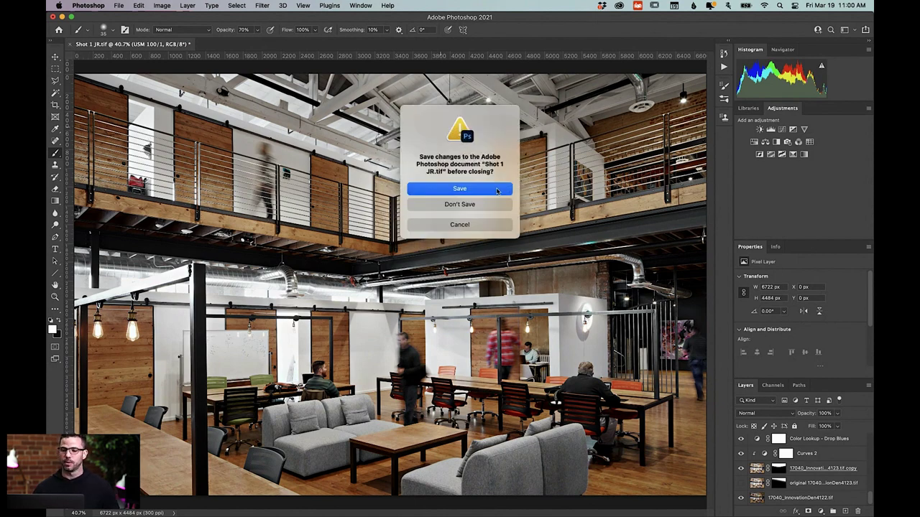
pyautogui.click(503, 208)
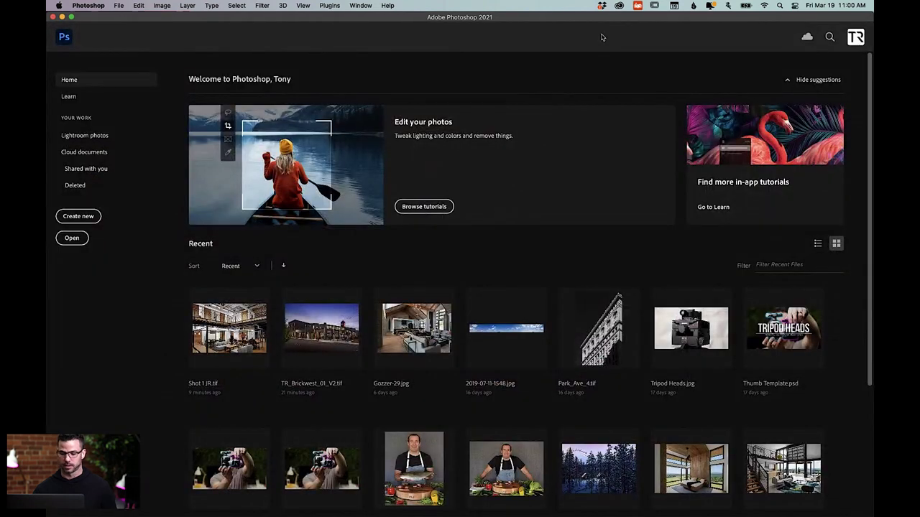
pyautogui.press('super+h')
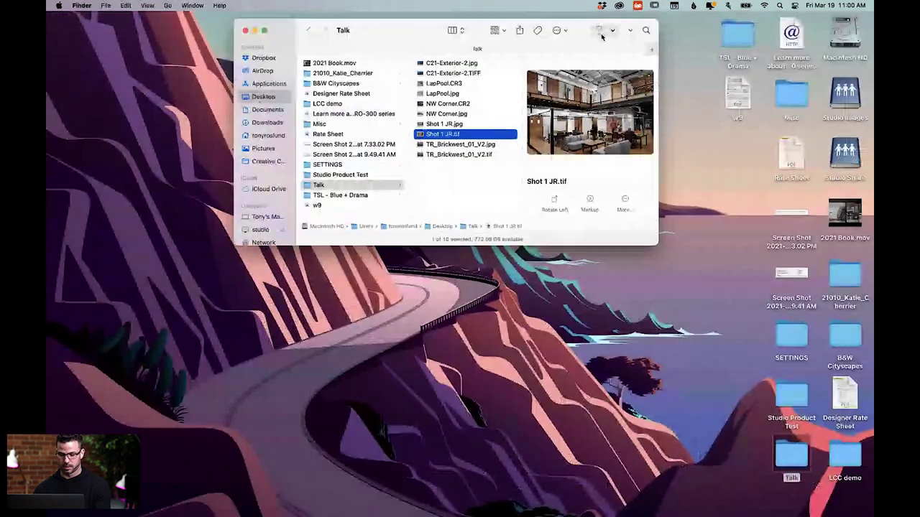
# Step: Compare NW Corner.jpg and NW Corner.CR2 in the Talk folder, and examine the CR2 raw photo in a large preview
pyautogui.click(461, 115)
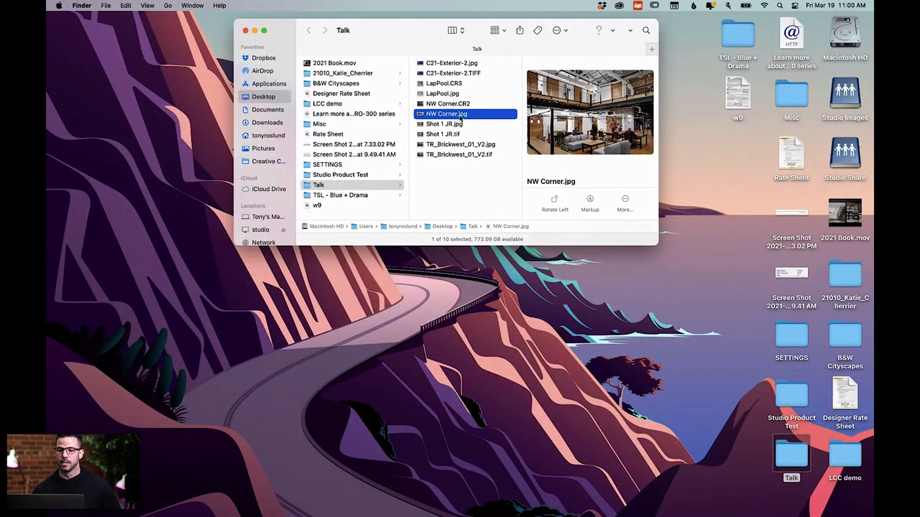
pyautogui.click(454, 104)
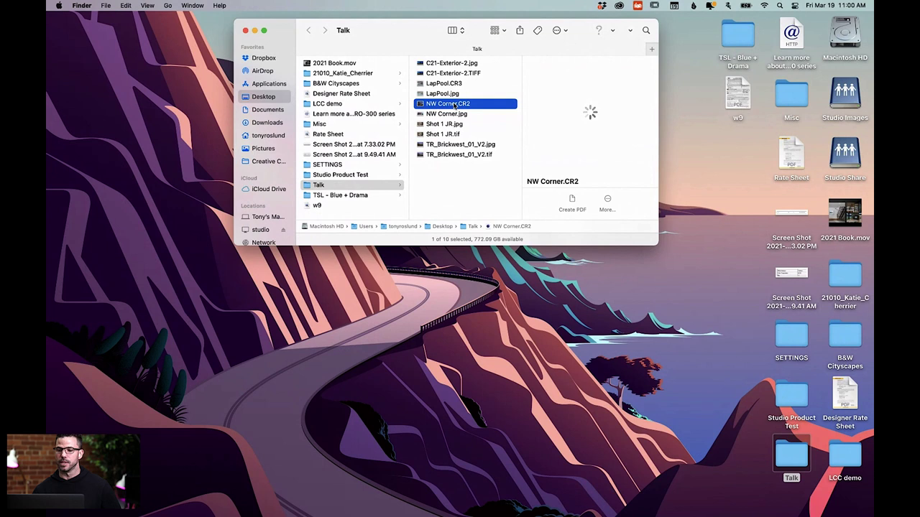
pyautogui.click(419, 116)
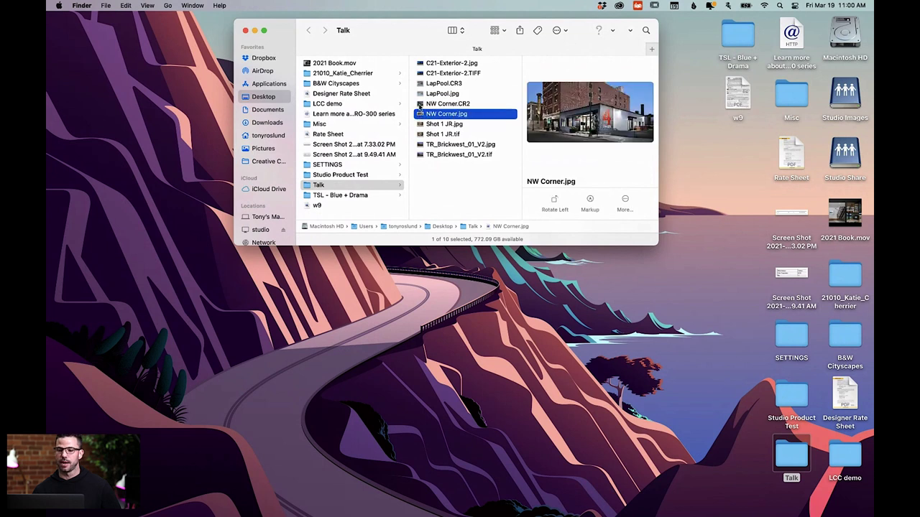
pyautogui.click(420, 106)
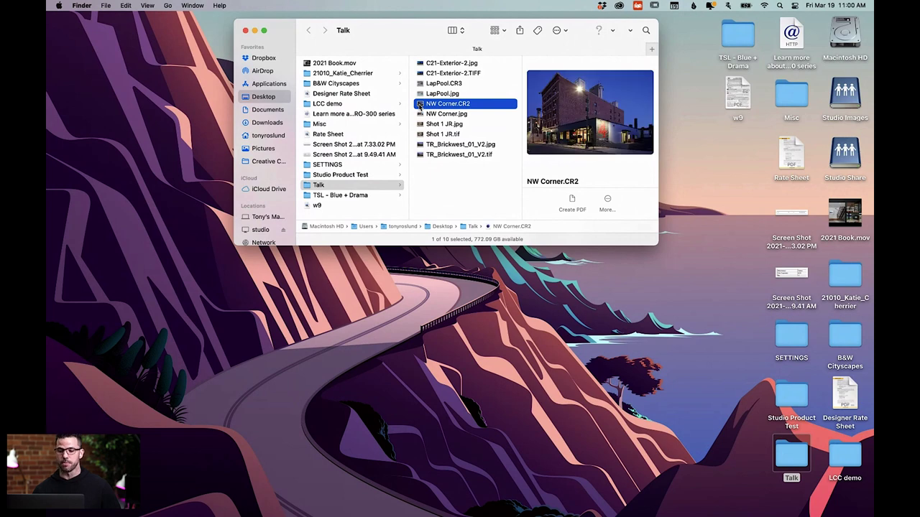
pyautogui.press('space')
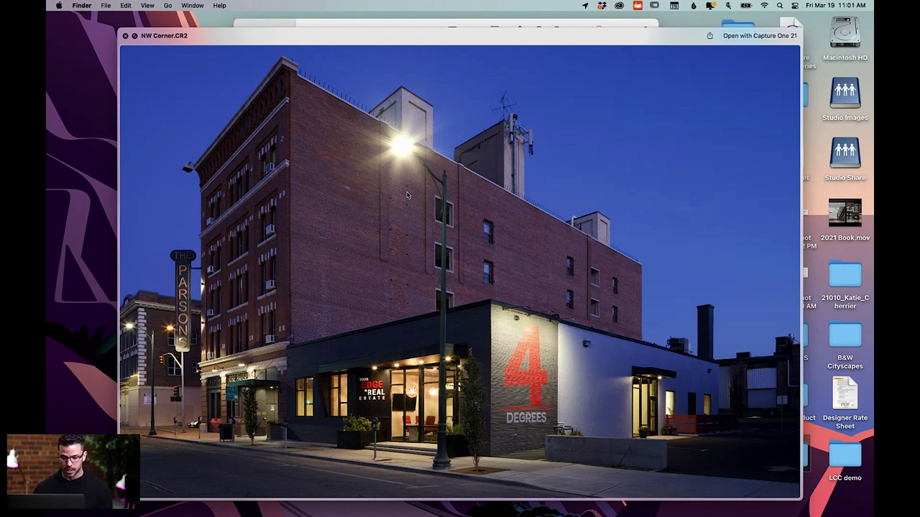
pyautogui.moveTo(460, 513)
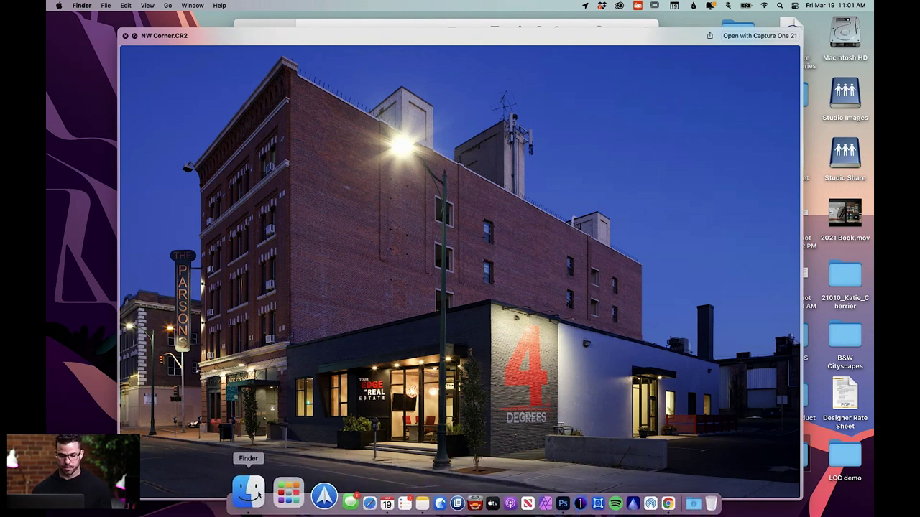
pyautogui.click(126, 36)
# Step: Open NW Corner.jpg from the Talk folder in Preview and move its window down to uncover the folder window
pyautogui.click(461, 115)
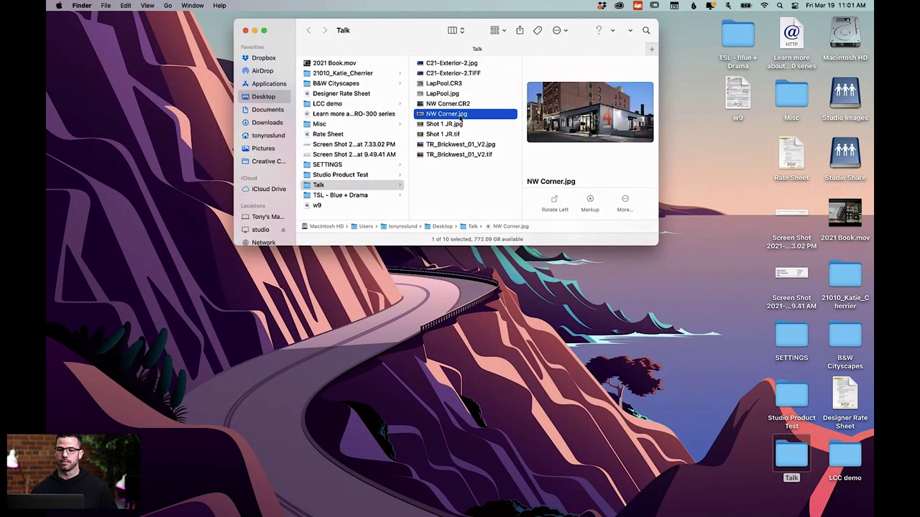
pyautogui.doubleClick(460, 115)
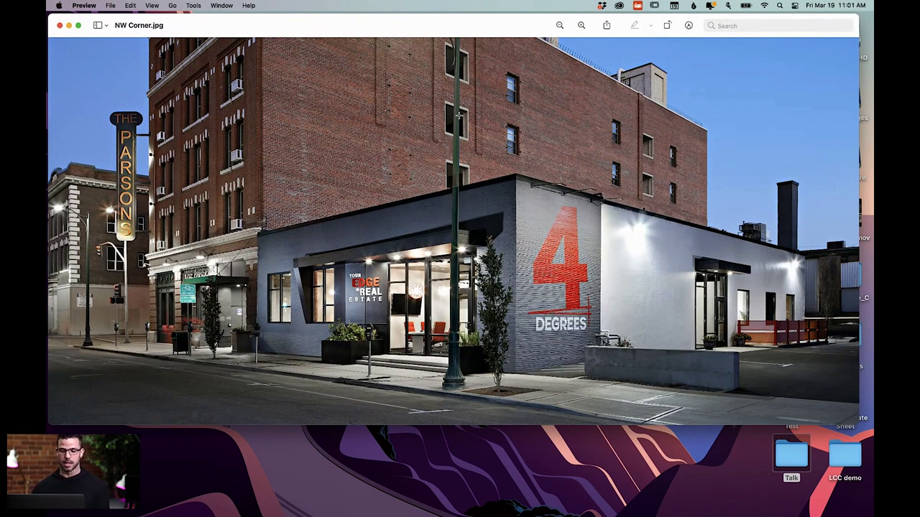
pyautogui.moveTo(427, 27); pyautogui.dragTo(424, 86)
pyautogui.click(397, 48)
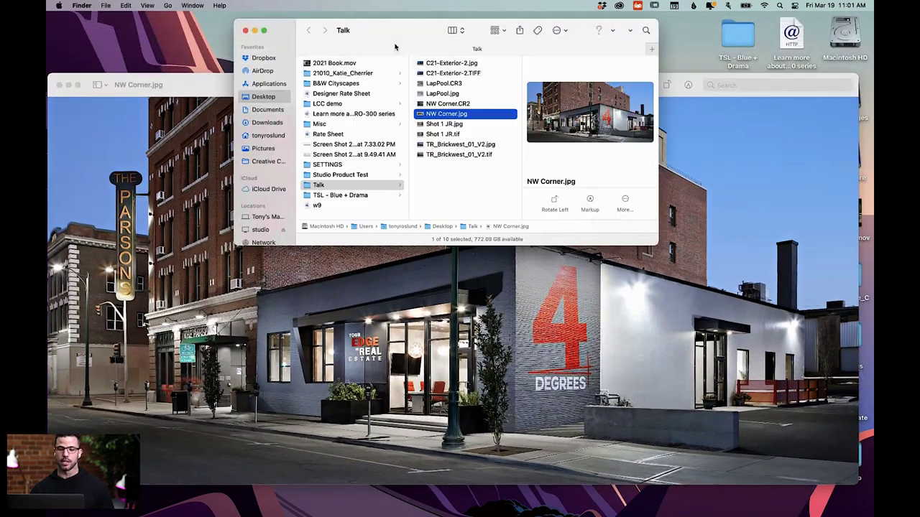
# Step: Try to show a preview of NW Corner.CR2 over the open NW Corner.jpg for a before-and-after comparison
pyautogui.click(420, 107)
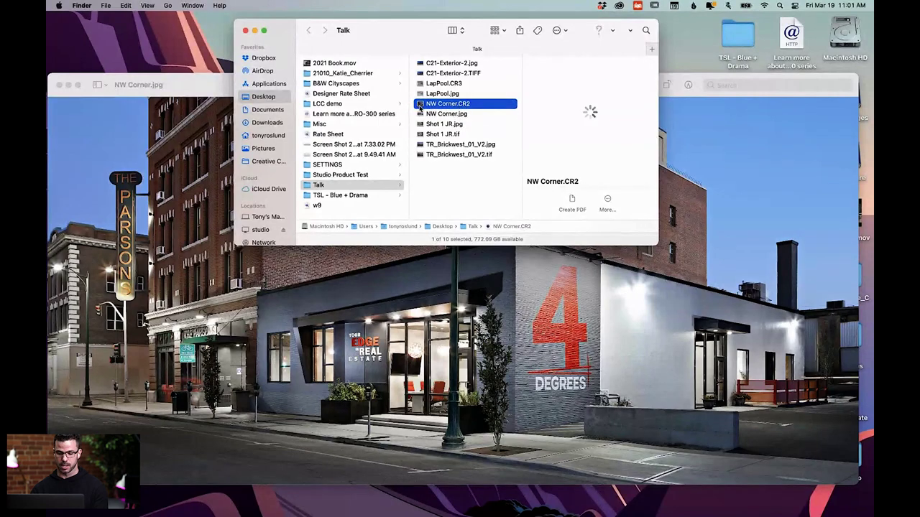
pyautogui.press('space')
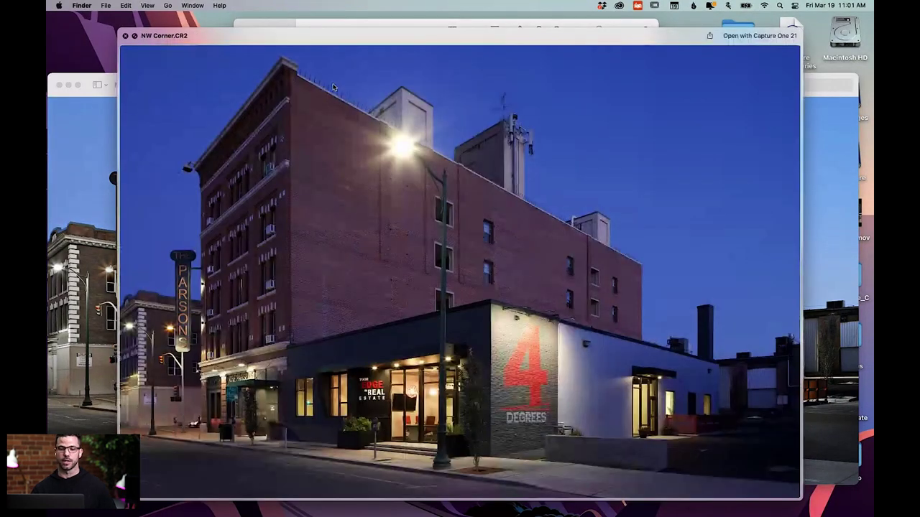
pyautogui.moveTo(272, 39); pyautogui.dragTo(289, 88)
pyautogui.press('Down')
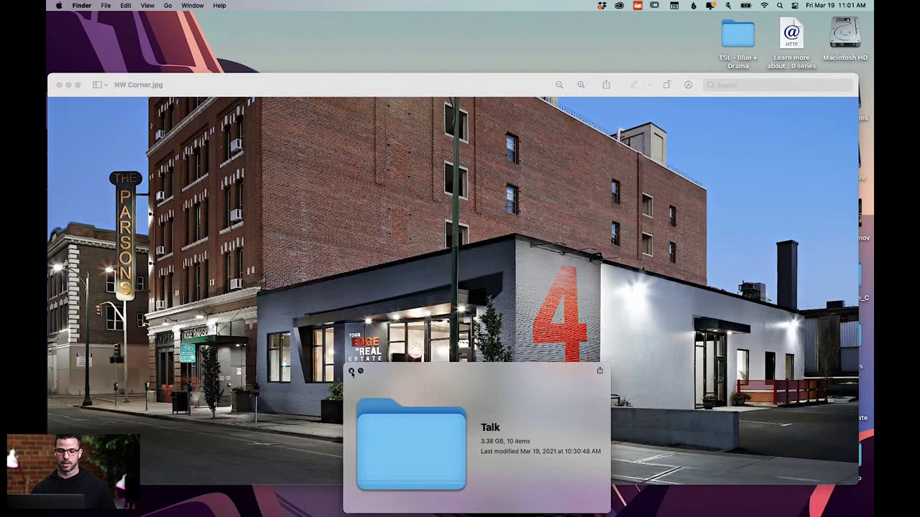
pyautogui.click(352, 371)
# Step: Move the Talk folder window from the desktop holding NW Corner.jpg onto a new desktop space and switch to that space
pyautogui.moveTo(441, 90); pyautogui.dragTo(340, 86)
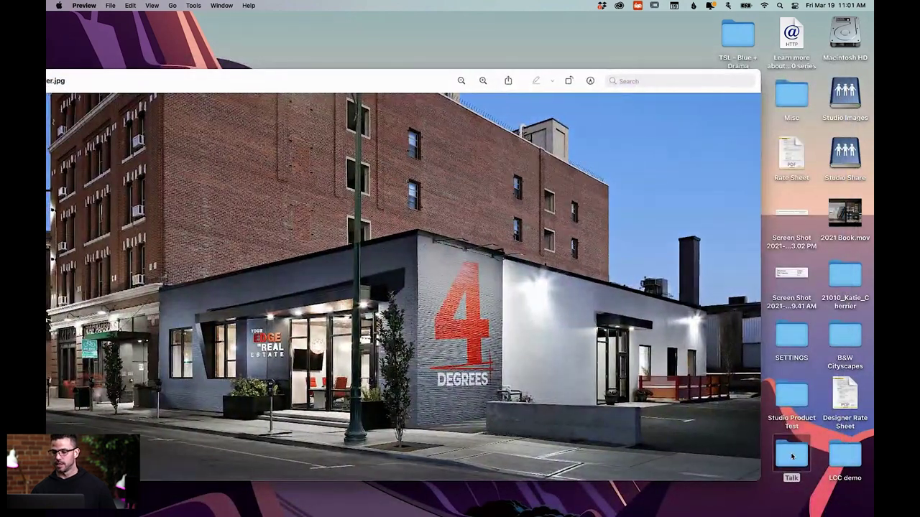
pyautogui.doubleClick(792, 455)
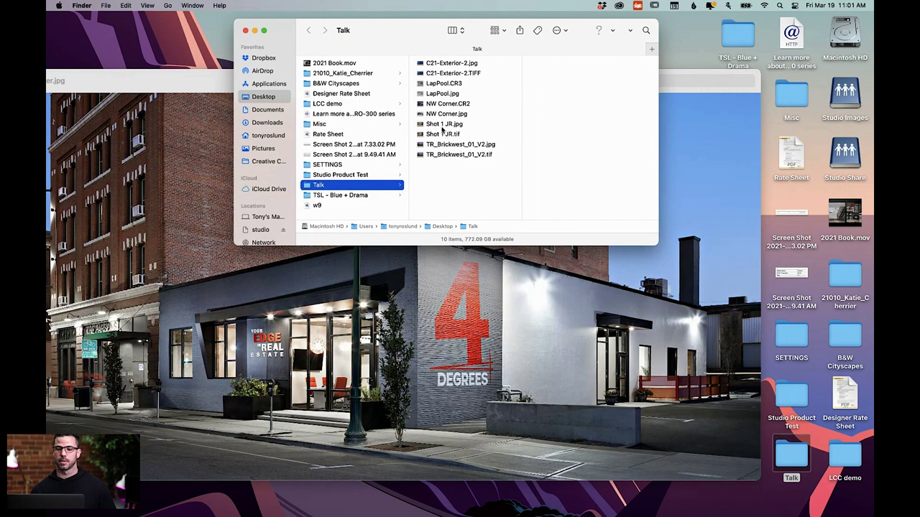
pyautogui.hotkey('ctrl', 'Up')
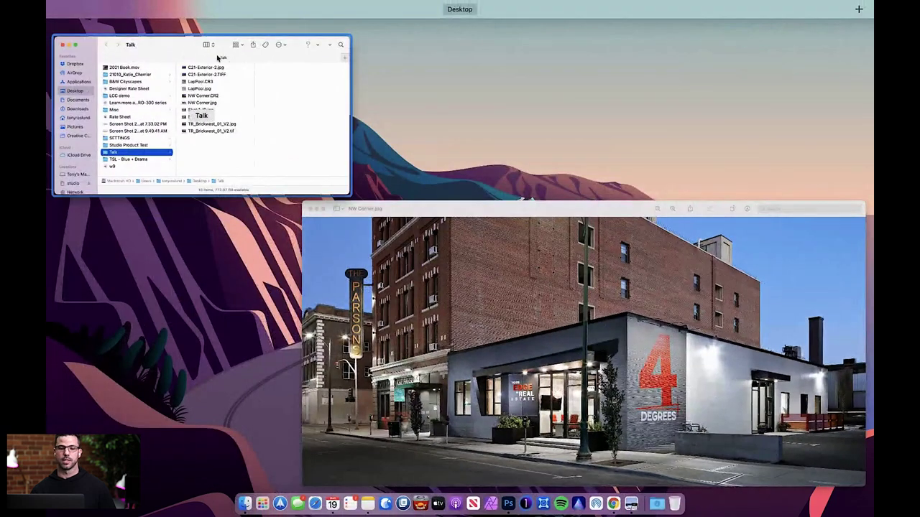
pyautogui.moveTo(173, 52); pyautogui.dragTo(857, 31)
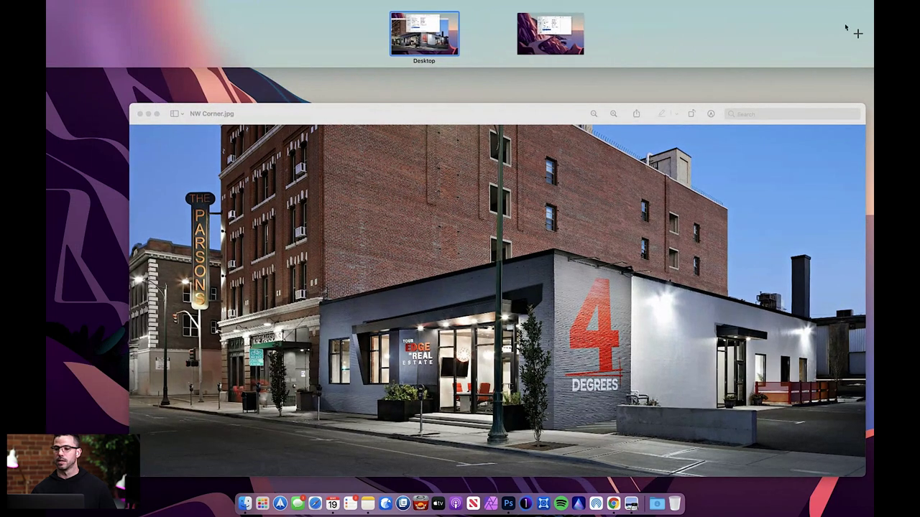
pyautogui.click(501, 38)
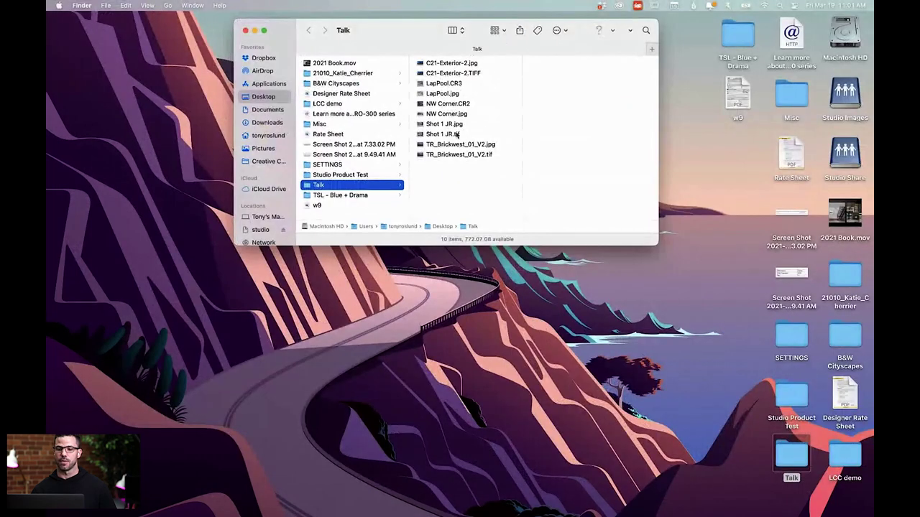
# Step: Preview NW Corner.CR2 and repeatedly switch between the two desktop spaces to compare the raw photo with the finished NW Corner.jpg
pyautogui.click(436, 105)
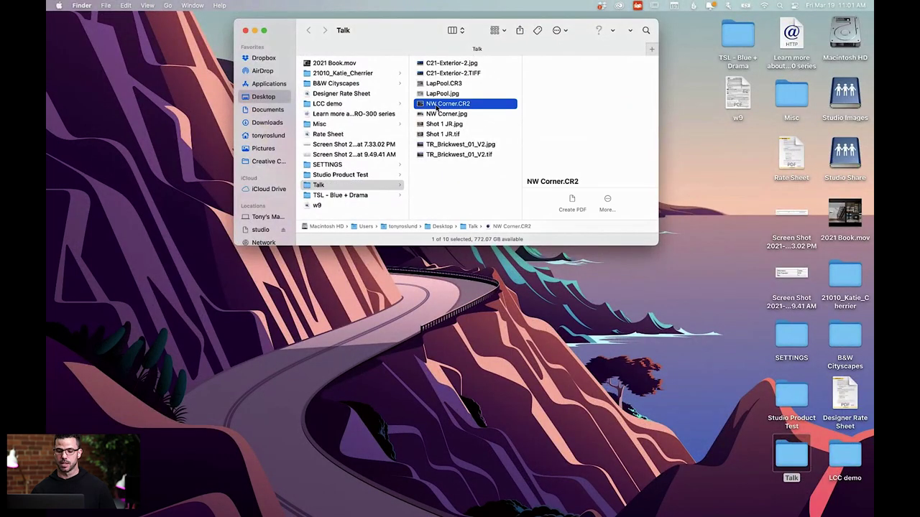
pyautogui.press('space')
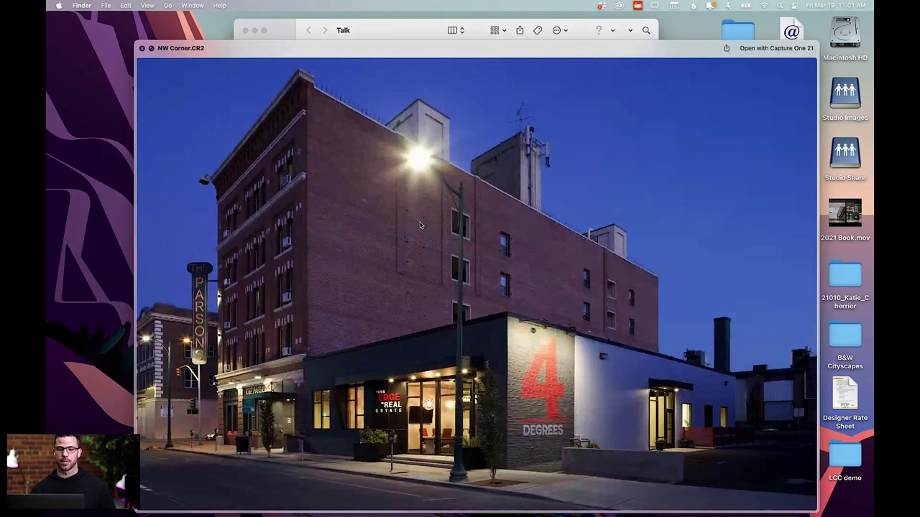
pyautogui.hotkey('ctrl', 'Right')
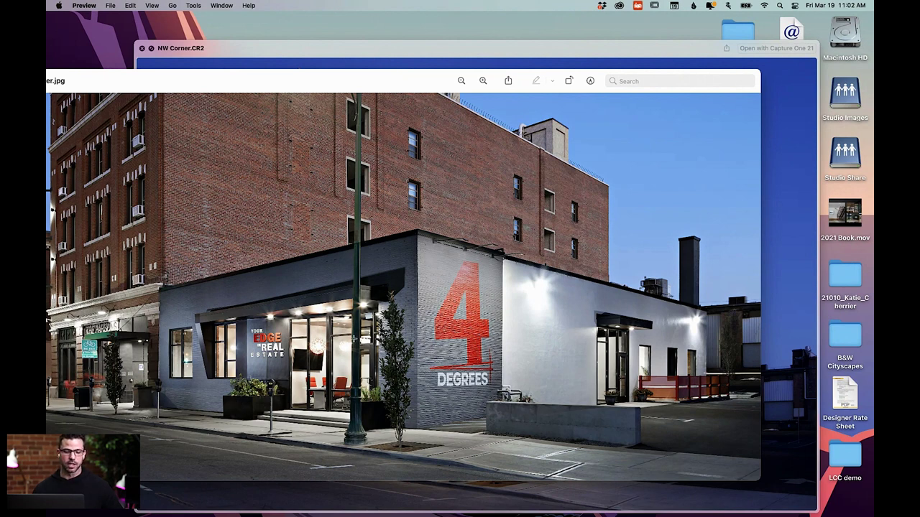
pyautogui.hotkey('ctrl', 'Right')
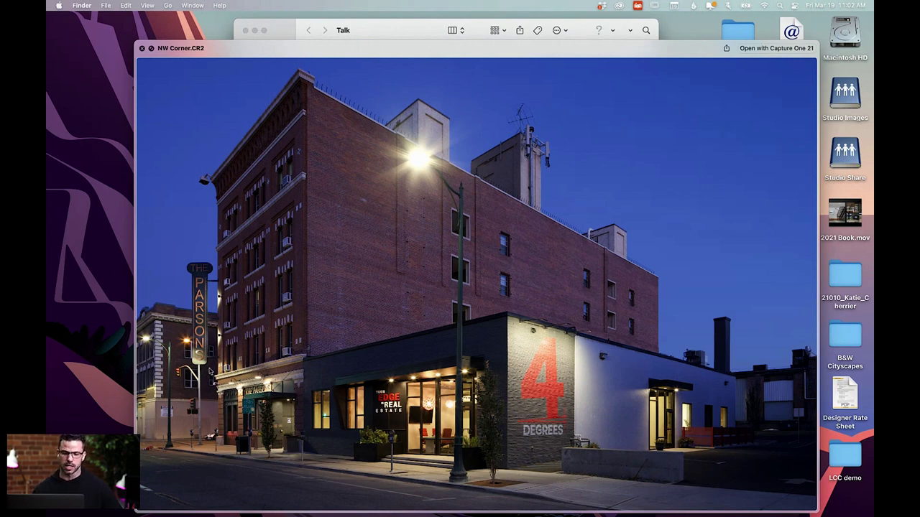
pyautogui.hotkey('ctrl', 'Left')
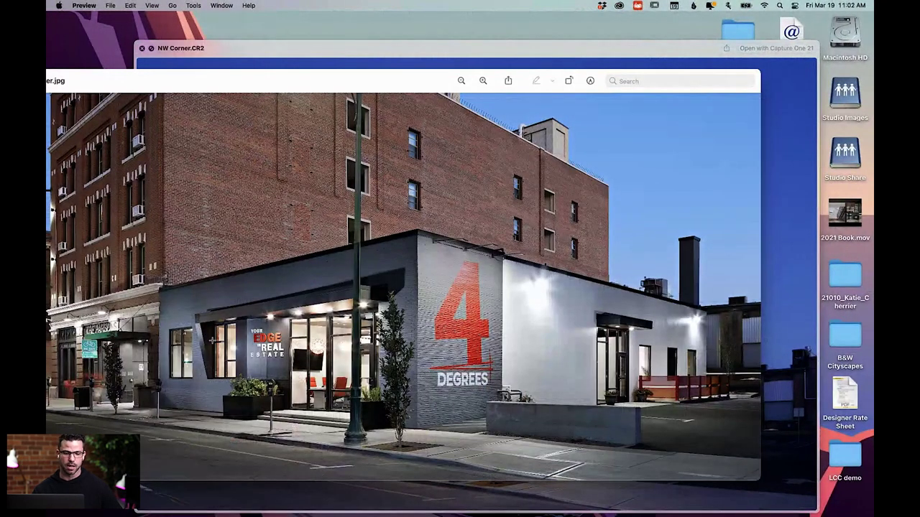
pyautogui.moveTo(228, 78); pyautogui.dragTo(318, 85)
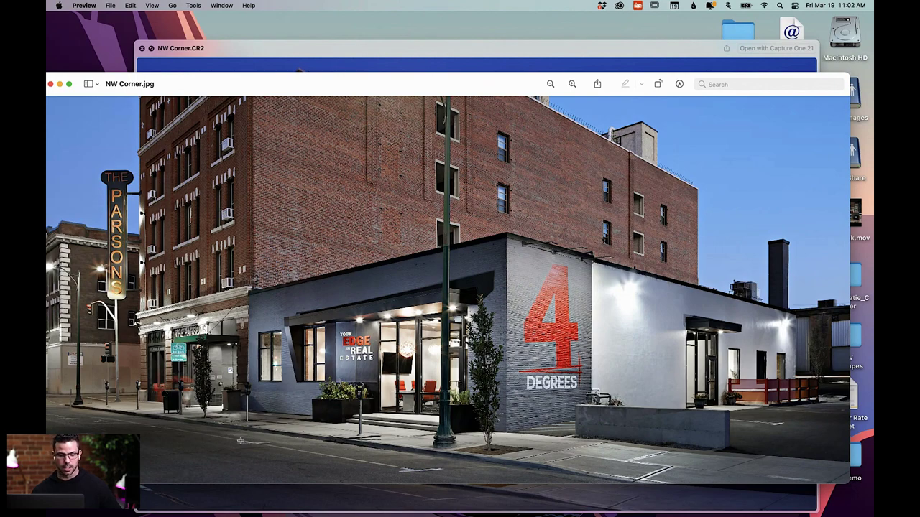
pyautogui.hotkey('ctrl', 'Right')
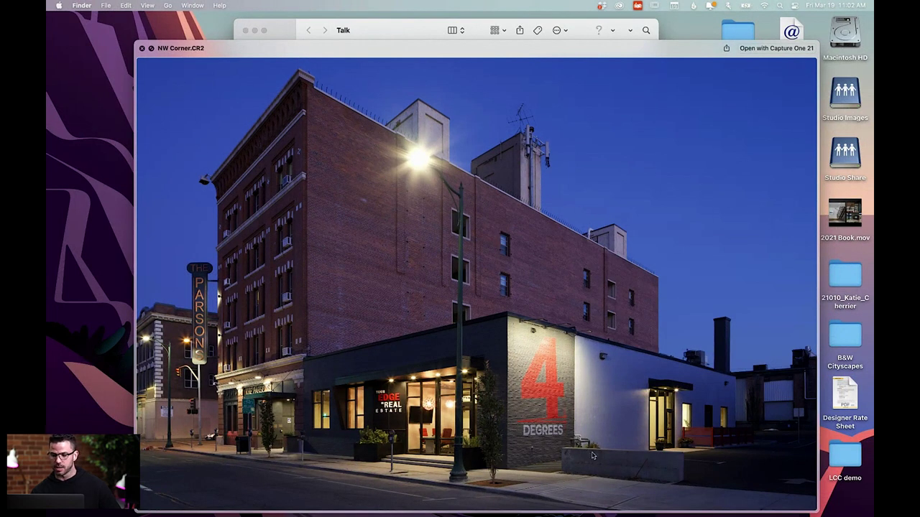
pyautogui.hotkey('ctrl', 'Left')
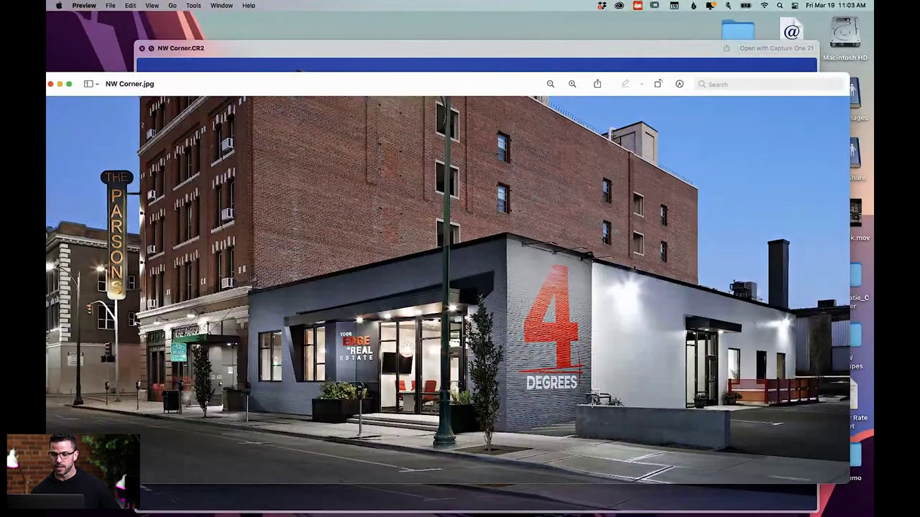
pyautogui.hotkey('ctrl', 'Right')
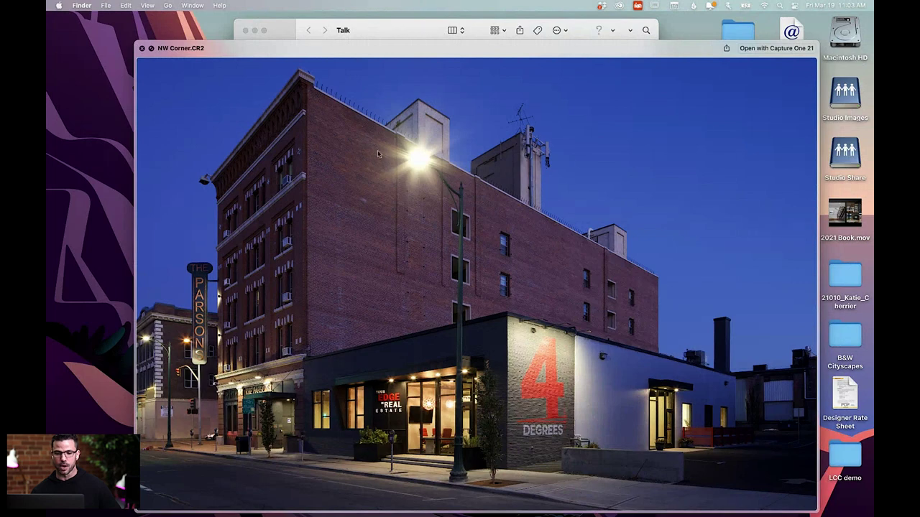
pyautogui.hotkey('ctrl', 'Left')
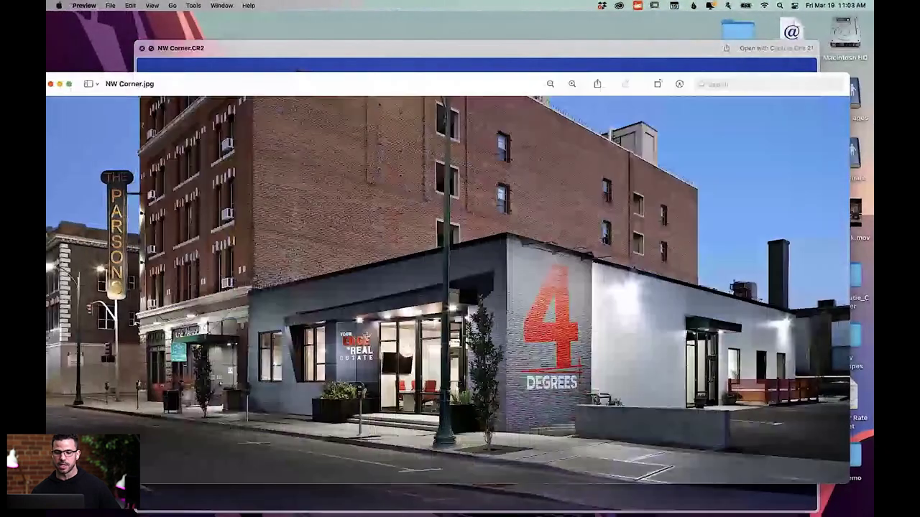
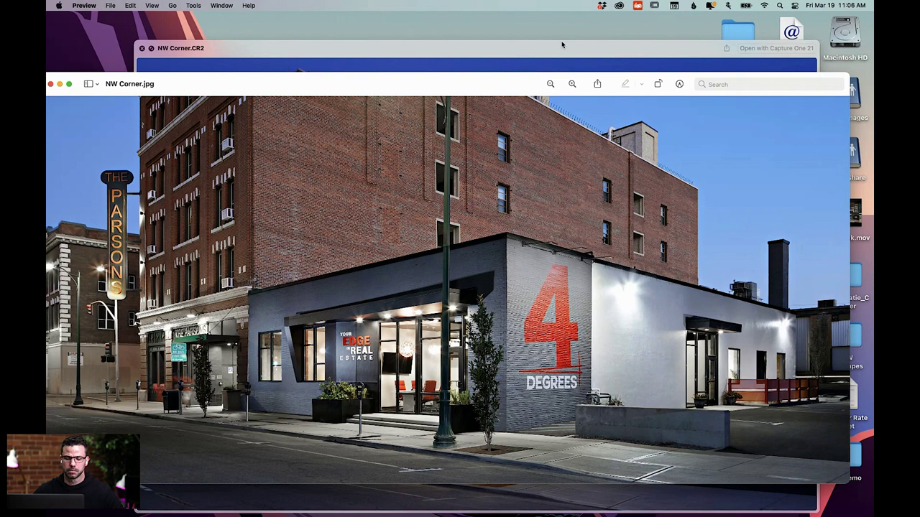
# Step: Close both NW Corner images, and select LapPool.jpg in the reopened Talk folder
pyautogui.click(51, 84)
pyautogui.click(141, 48)
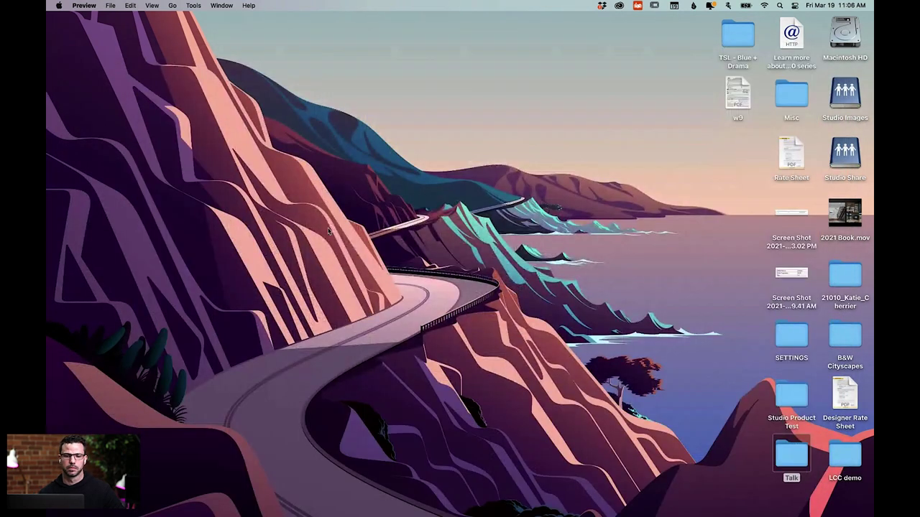
pyautogui.doubleClick(791, 455)
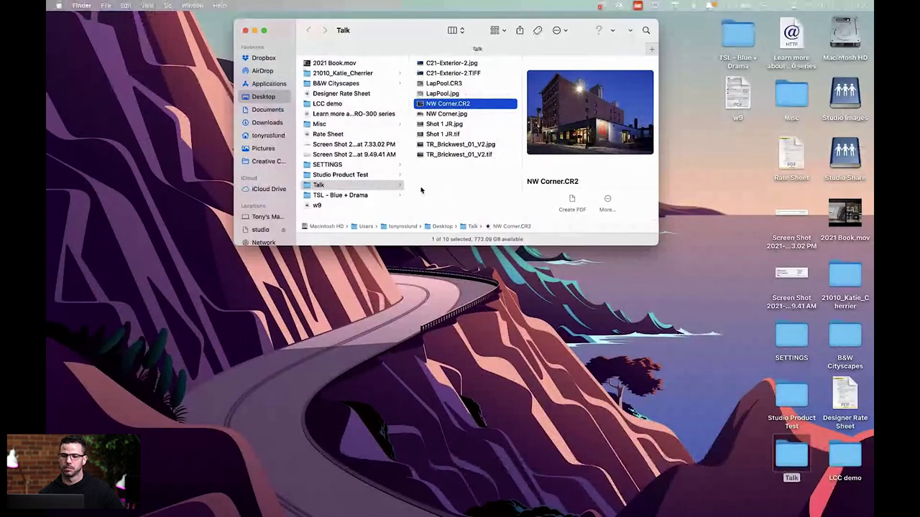
pyautogui.click(439, 94)
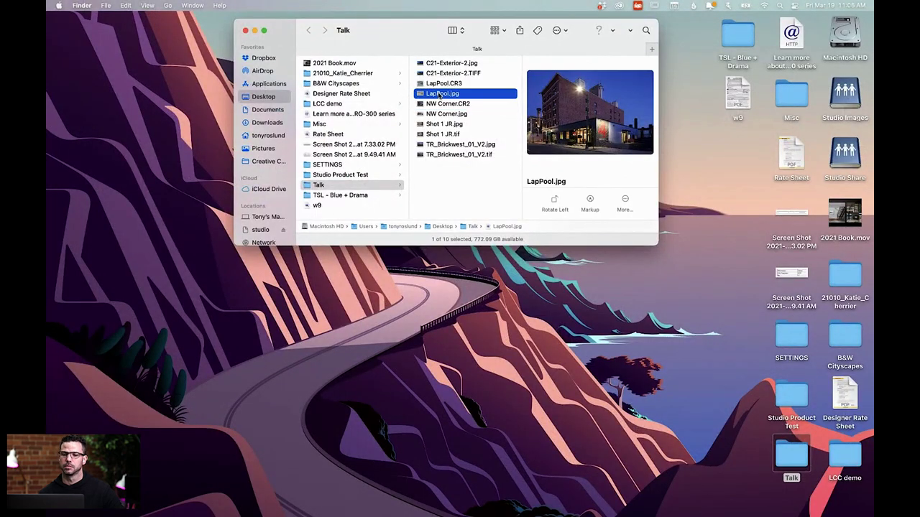
# Step: Compare the previews of LapPool.CR3 and LapPool.jpg, and open C21-Exterior-2.TIFF from the Talk folder in Photoshop
pyautogui.click(437, 84)
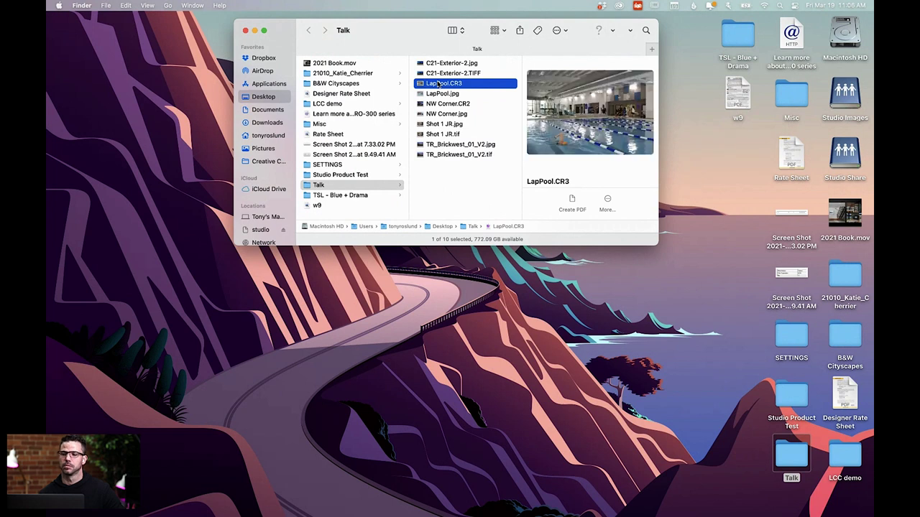
pyautogui.click(438, 94)
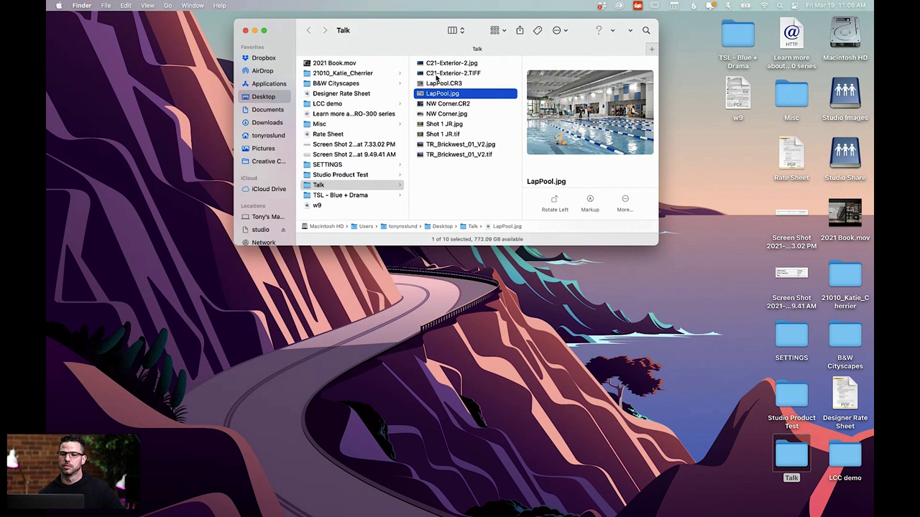
pyautogui.click(437, 74)
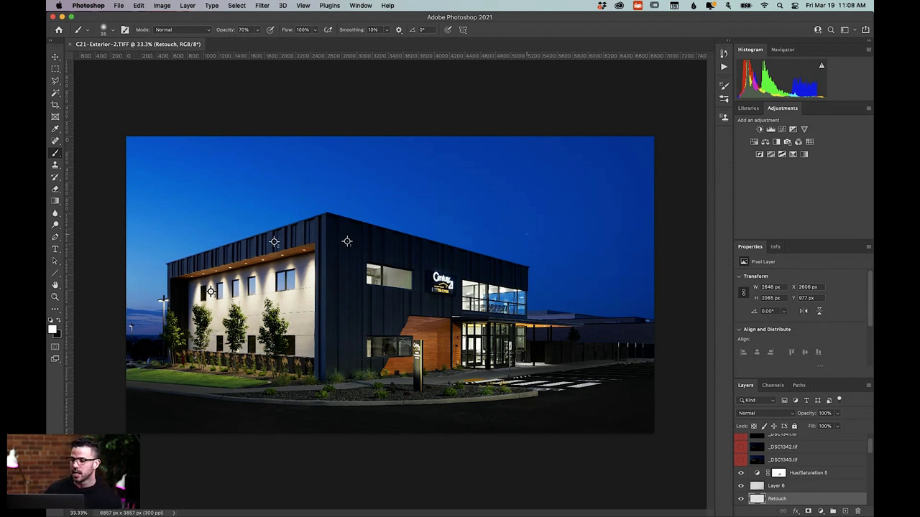
# Step: Compare the base exposure _DSC1345.tif with the full composite by repeatedly isolating that bottom layer, ending with only it shown
pyautogui.scroll(-2, 829, 484)
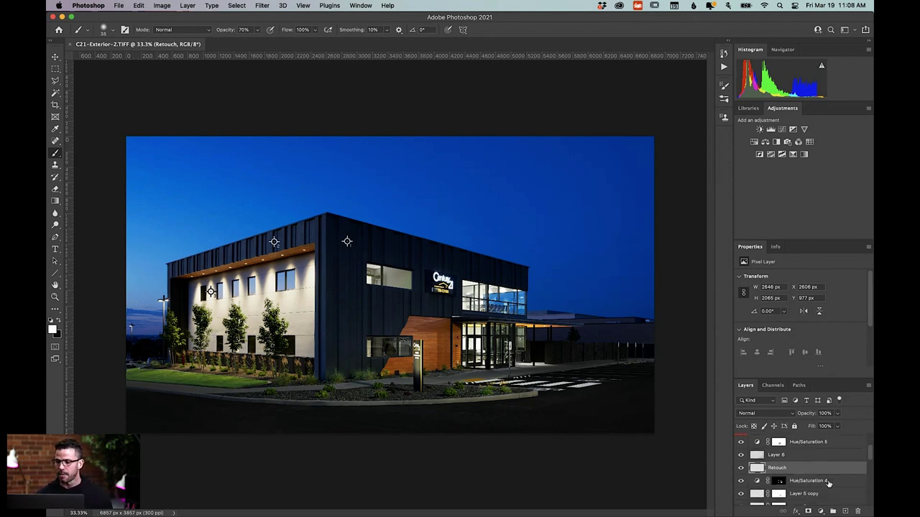
pyautogui.scroll(-5, 828, 484)
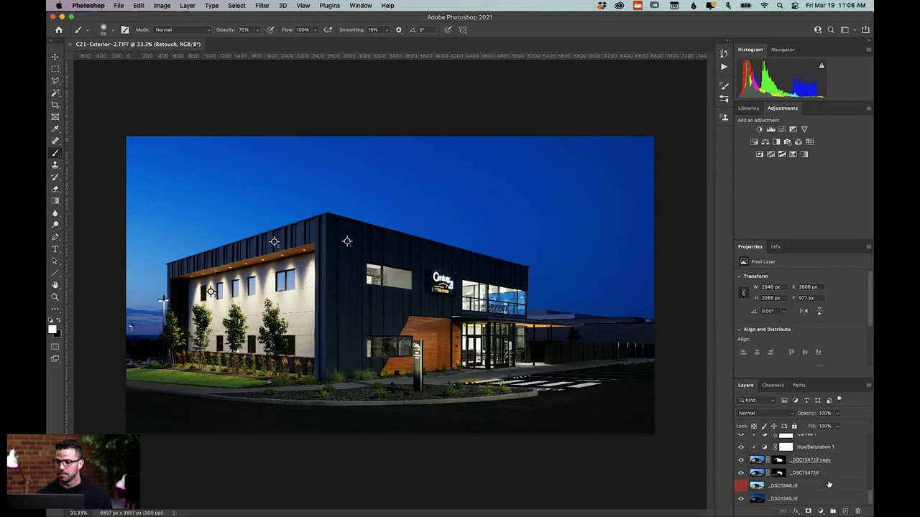
pyautogui.keyDown('alt'); pyautogui.click(741, 499); pyautogui.keyUp('alt')
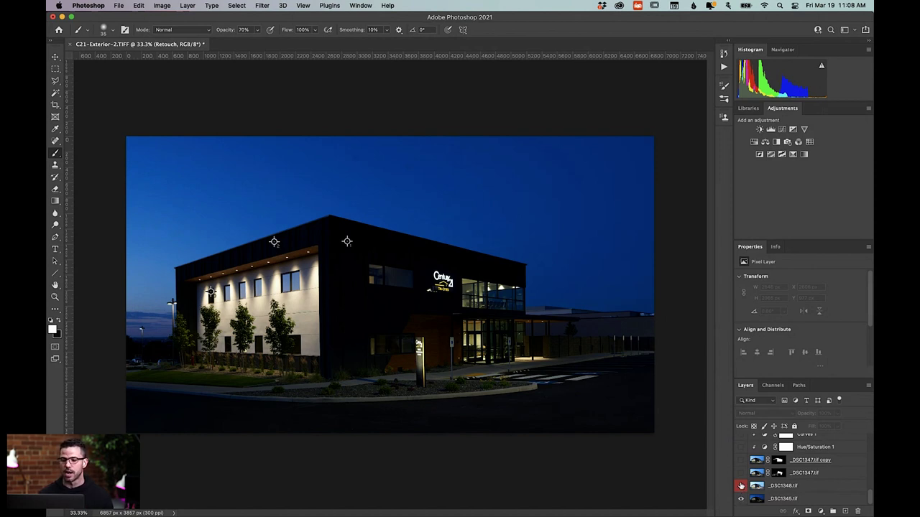
pyautogui.keyDown('alt'); pyautogui.click(741, 498); pyautogui.keyUp('alt')
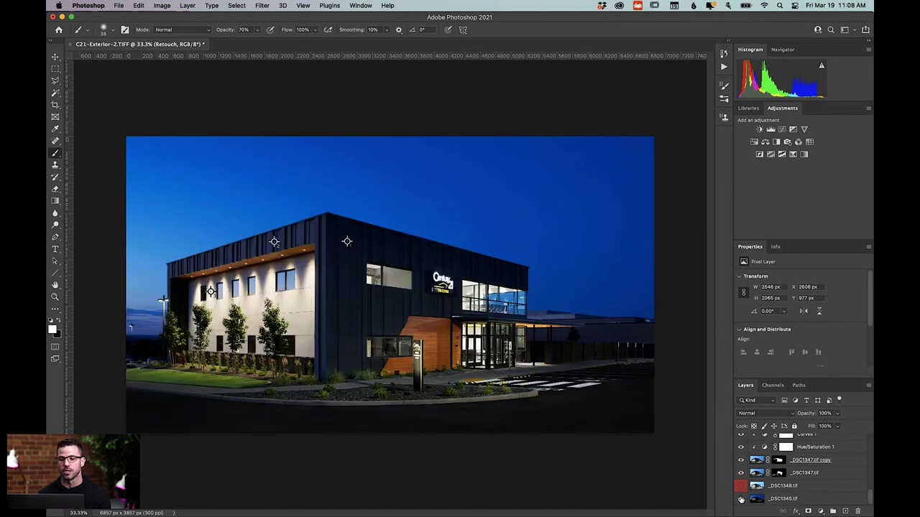
pyautogui.keyDown('alt'); pyautogui.click(741, 499); pyautogui.keyUp('alt')
pyautogui.keyDown('alt'); pyautogui.click(741, 498); pyautogui.keyUp('alt')
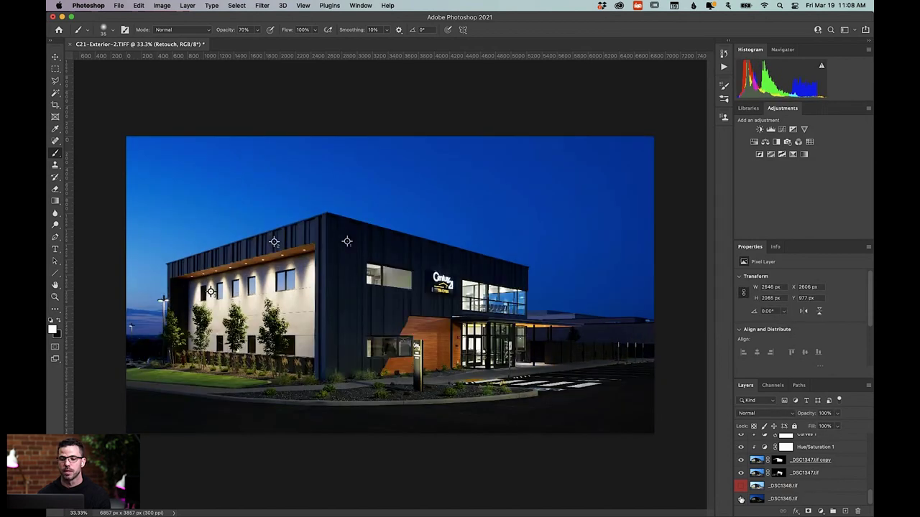
pyautogui.keyDown('alt'); pyautogui.click(741, 498); pyautogui.keyUp('alt')
pyautogui.keyDown('alt'); pyautogui.click(741, 499); pyautogui.keyUp('alt')
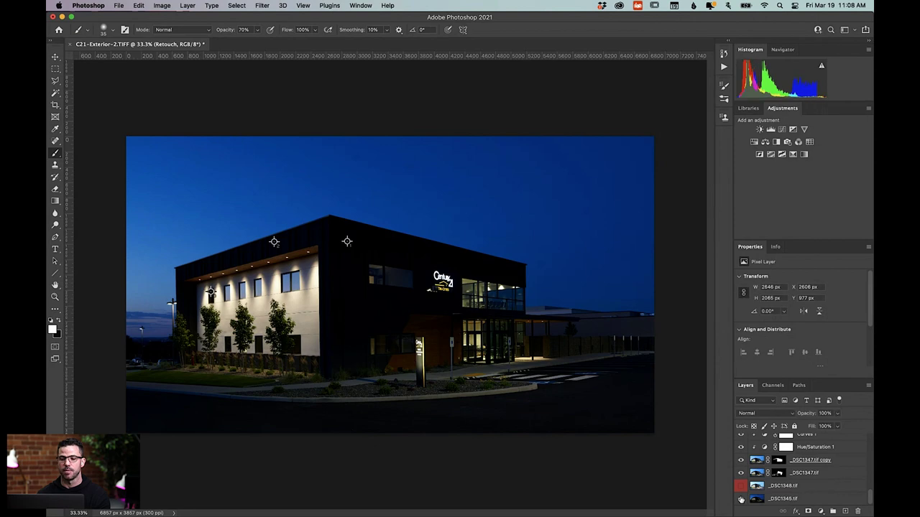
pyautogui.keyDown('alt'); pyautogui.click(741, 498); pyautogui.keyUp('alt')
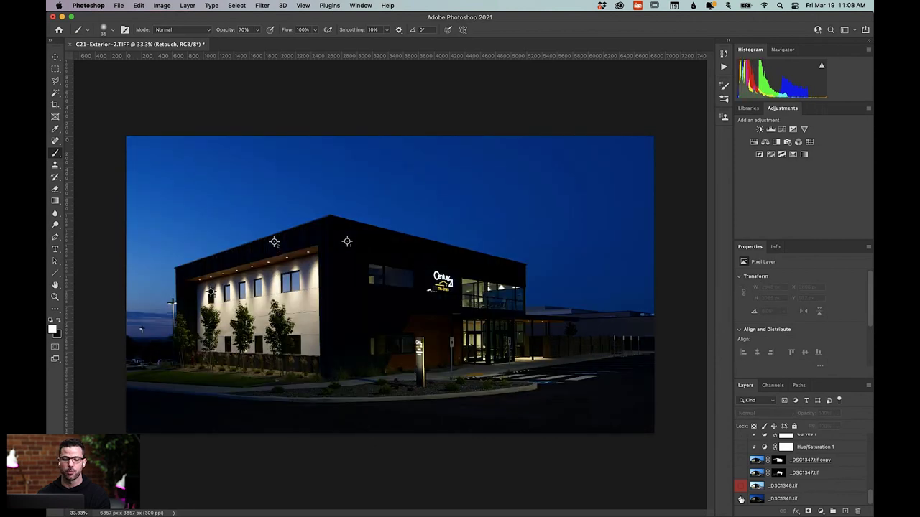
pyautogui.keyDown('alt'); pyautogui.click(741, 499); pyautogui.keyUp('alt')
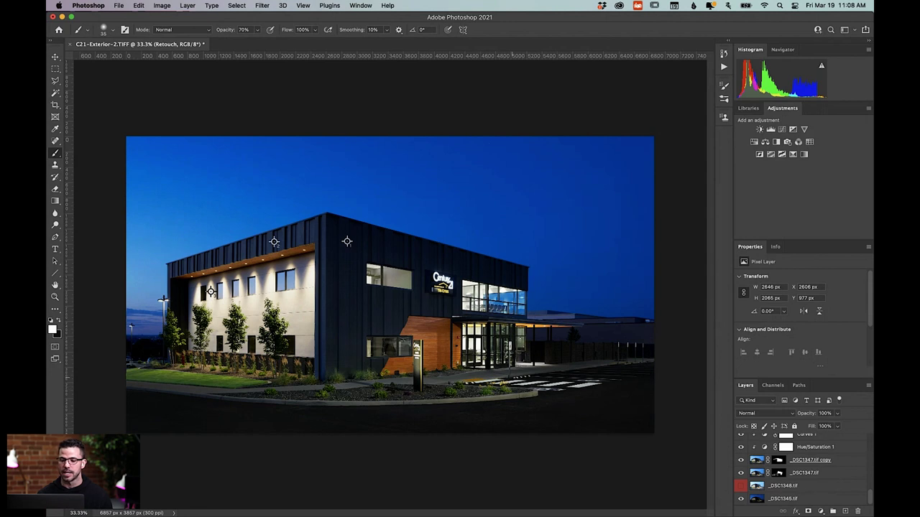
pyautogui.keyDown('alt'); pyautogui.click(741, 498); pyautogui.keyUp('alt')
# Step: Turn the masked _DSC1347.tif layer on and off repeatedly over the base exposure, leaving it visible
pyautogui.click(742, 476)
pyautogui.click(742, 478)
pyautogui.click(742, 476)
pyautogui.click(741, 476)
pyautogui.click(741, 476)
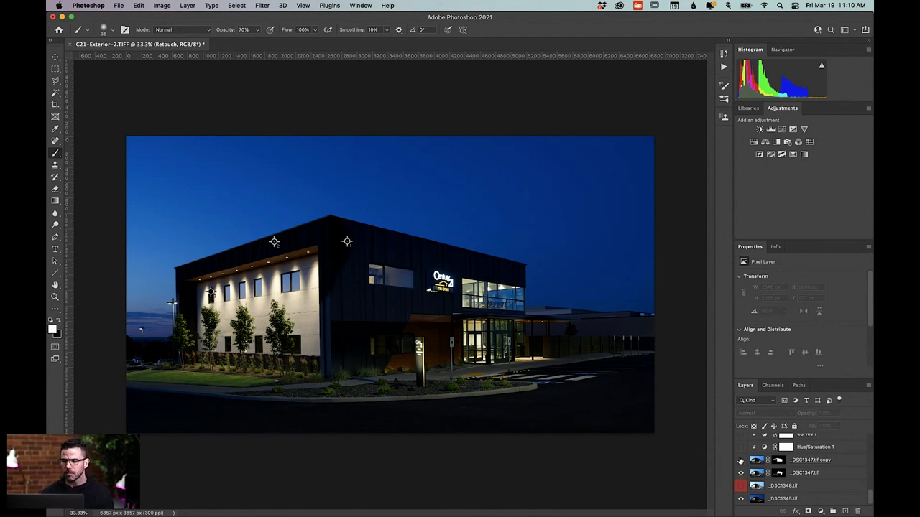
pyautogui.click(741, 473)
pyautogui.click(741, 473)
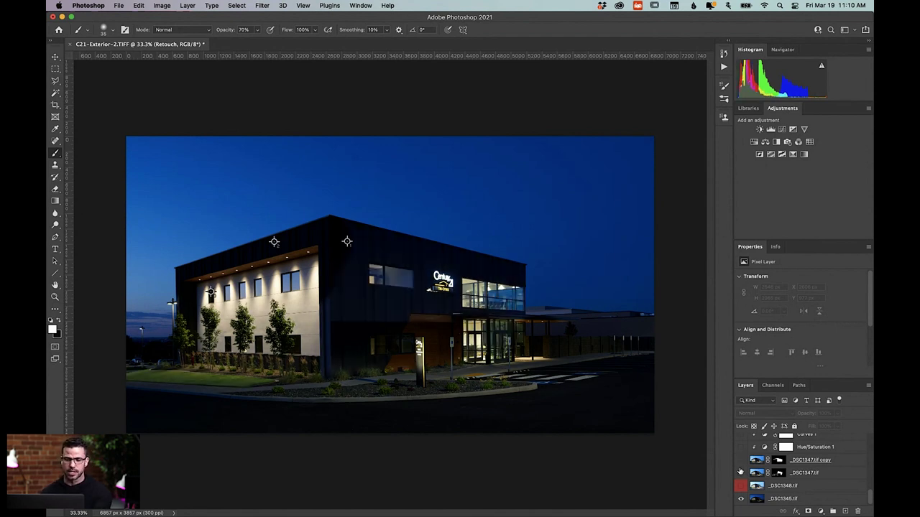
pyautogui.click(741, 473)
pyautogui.click(741, 473)
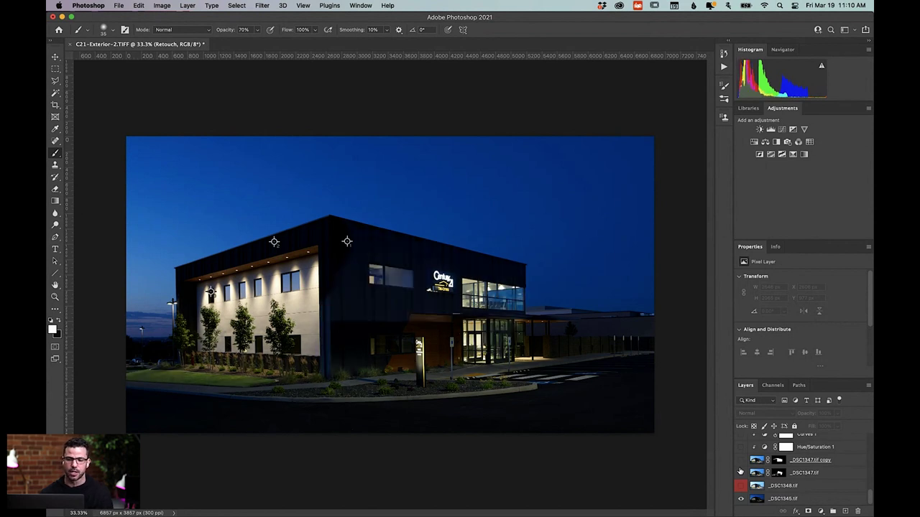
pyautogui.click(740, 473)
pyautogui.click(741, 472)
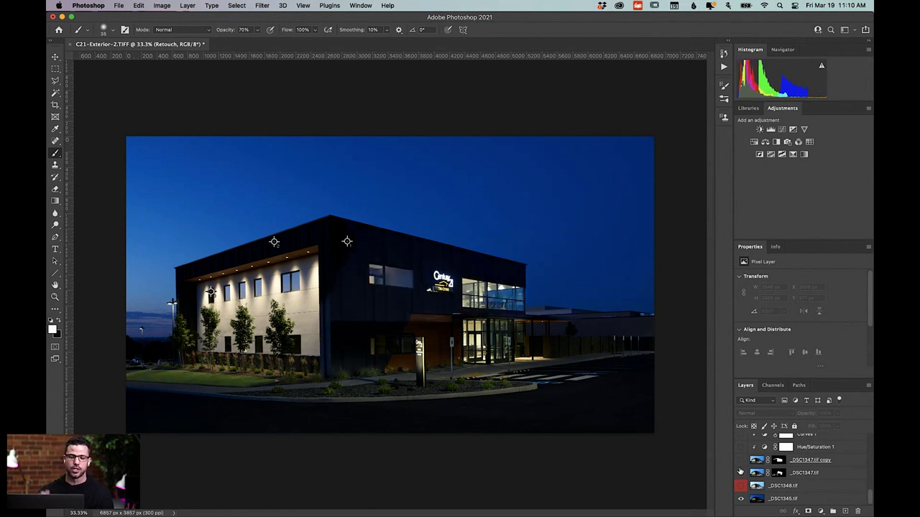
# Step: Toggle the visibility of _DSC1347.tif copy to compare the building's facade with and without it
pyautogui.click(741, 460)
pyautogui.click(741, 460)
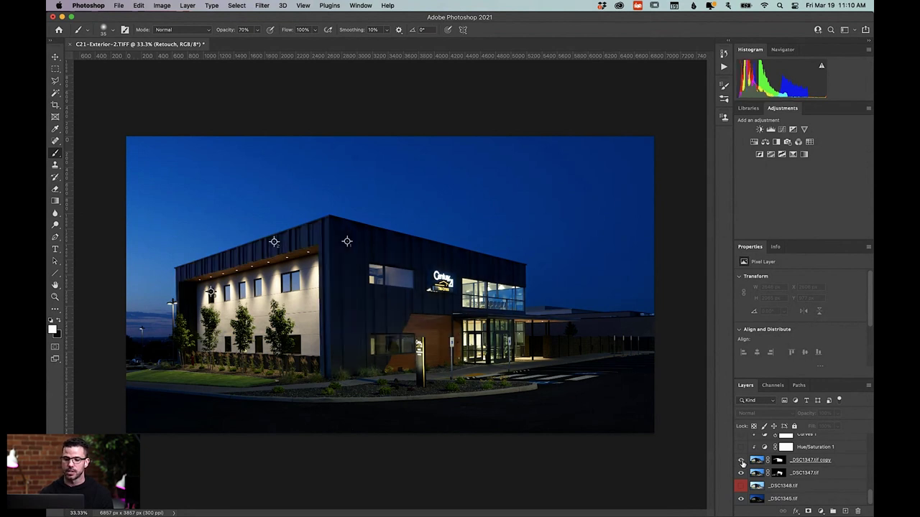
pyautogui.click(742, 461)
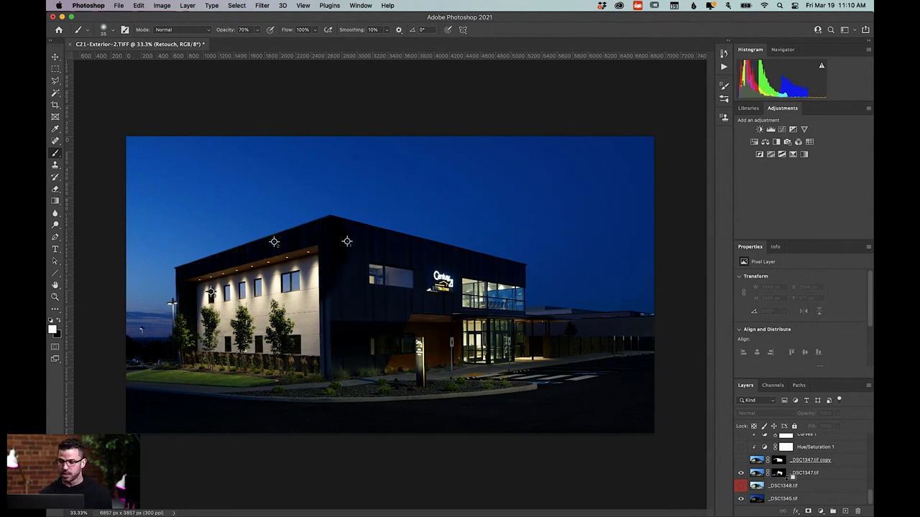
# Step: Inspect the layer mask of _DSC1347.tif by loading it as a selection, and deselect it
pyautogui.keyDown('alt'); pyautogui.click(778, 474); pyautogui.keyUp('alt')
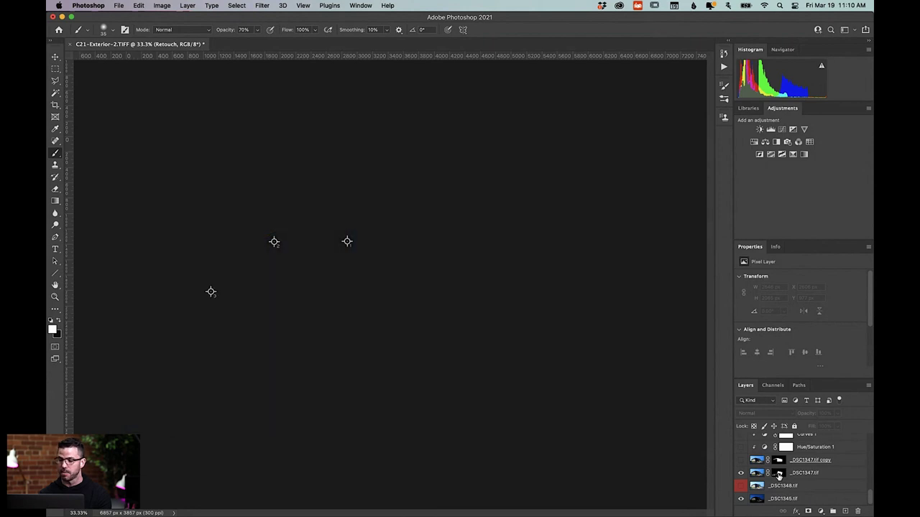
pyautogui.keyDown('alt'); pyautogui.click(779, 475); pyautogui.keyUp('alt')
pyautogui.keyDown('super'); pyautogui.click(778, 474); pyautogui.keyUp('super')
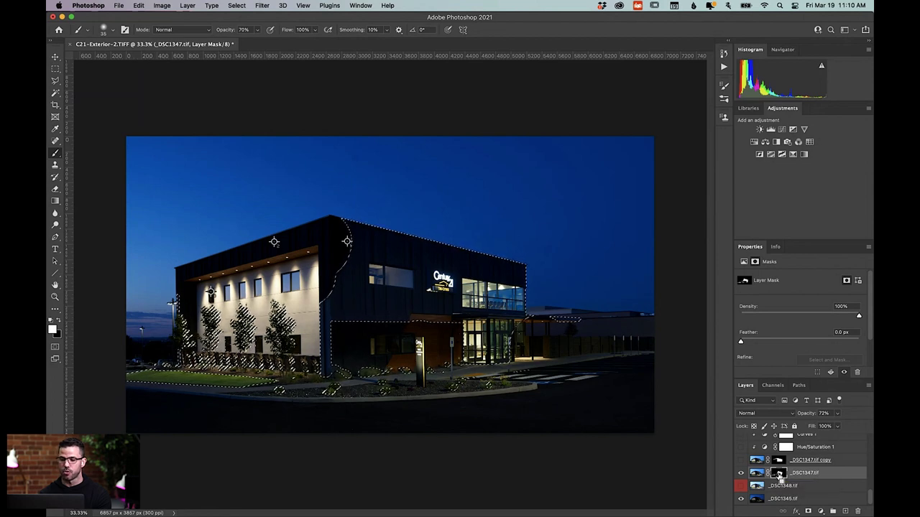
pyautogui.press('super+d')
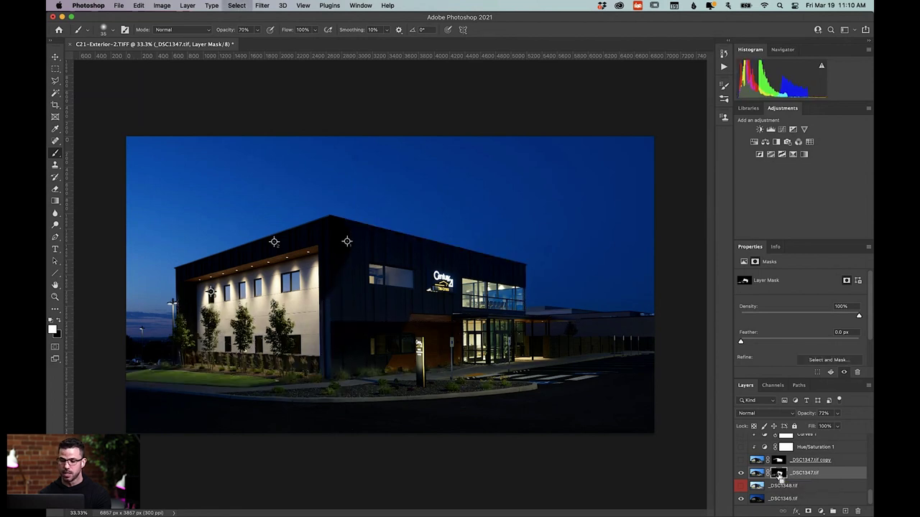
# Step: Show _DSC1347.tif copy together with its clipped Hue/Saturation 1 and Curves 1 adjustments
pyautogui.click(741, 461)
pyautogui.click(741, 462)
pyautogui.click(741, 462)
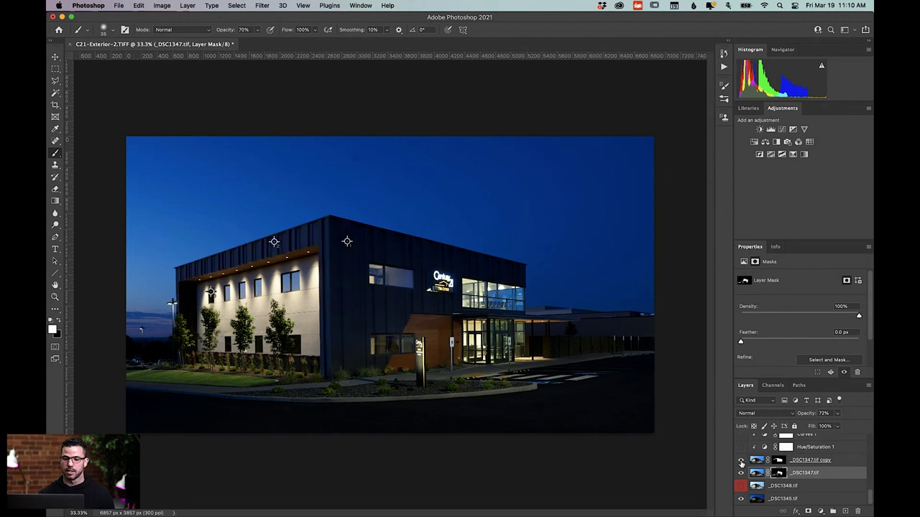
pyautogui.scroll(1, 740, 464)
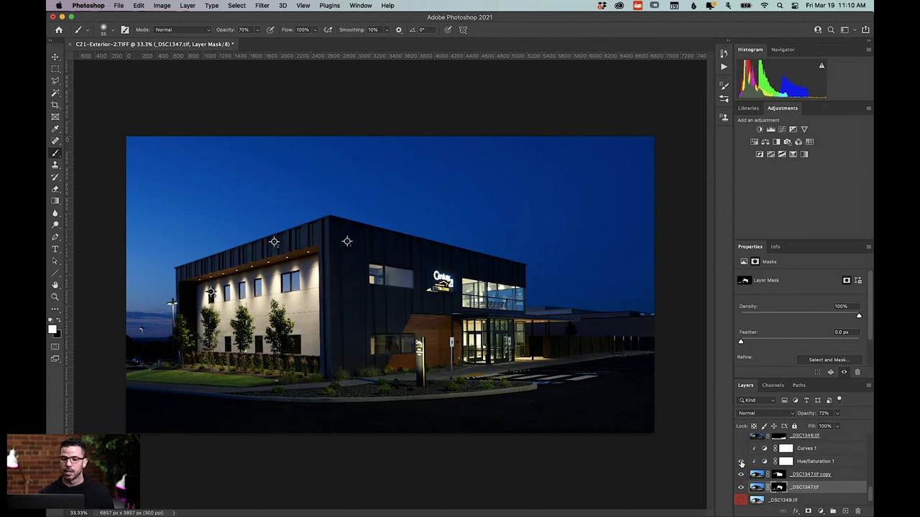
pyautogui.click(741, 462)
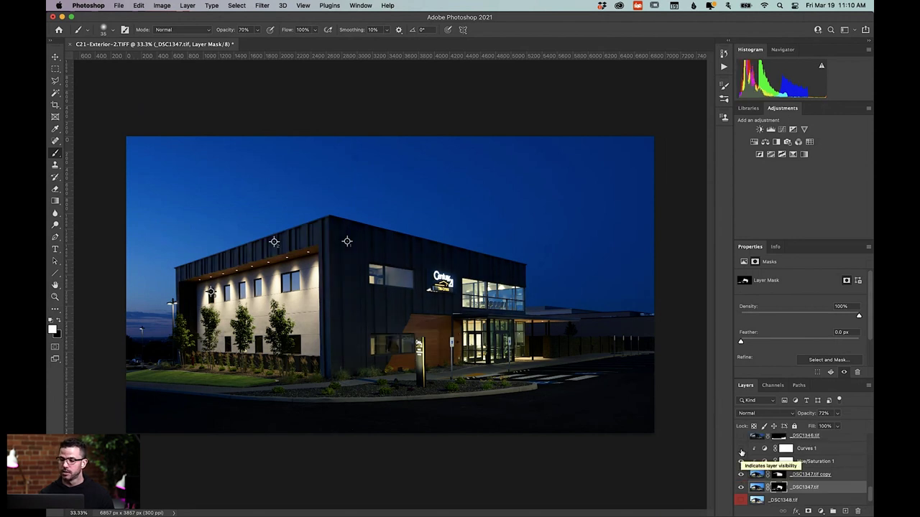
pyautogui.click(741, 450)
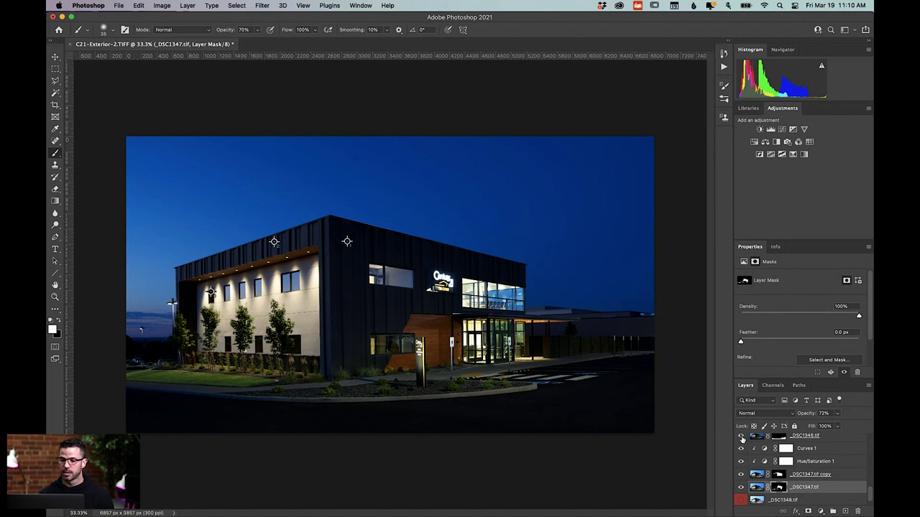
# Step: Show the _DSC1346.tif, Curves 3, Merged and Curves 2 layers in order up the stack
pyautogui.click(741, 437)
pyautogui.scroll(2, 741, 438)
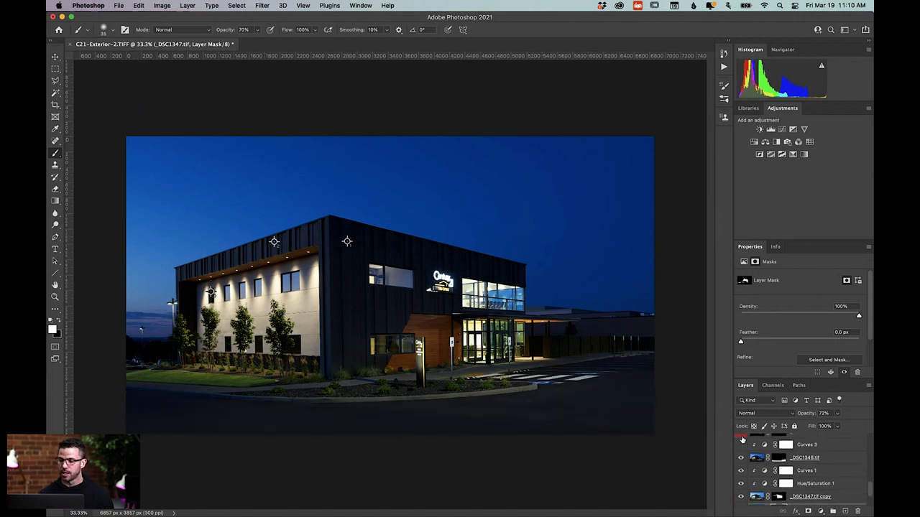
pyautogui.click(741, 446)
pyautogui.scroll(3, 741, 447)
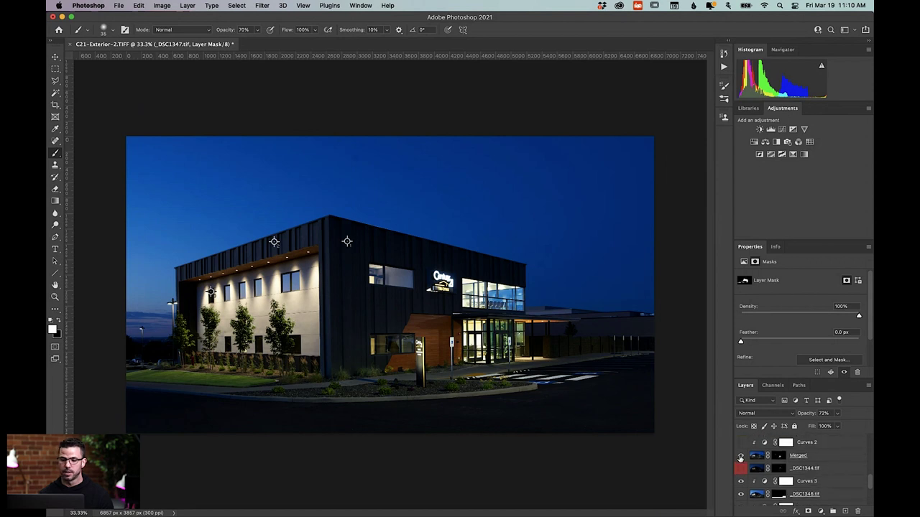
pyautogui.click(741, 443)
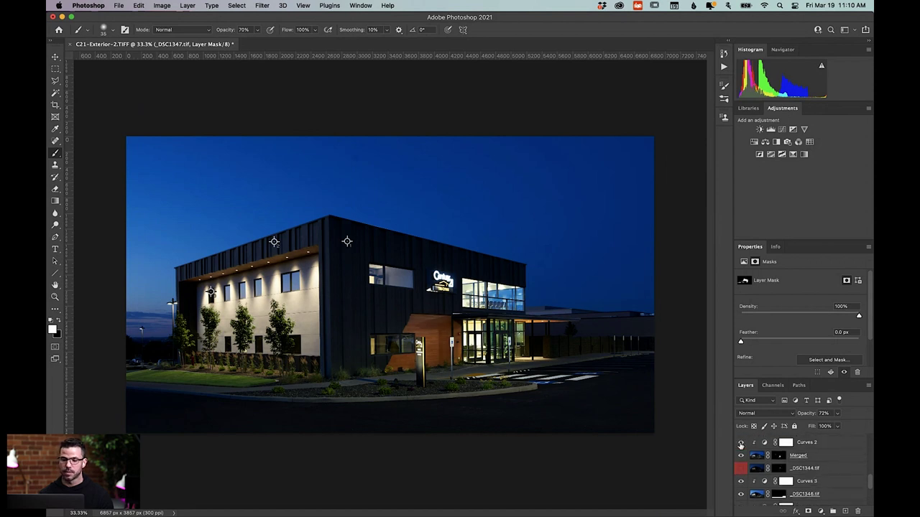
# Step: Make Hue/Saturation 2, Layer 1, Curves 4 and Hue/Saturation 3 visible, working up the layer stack
pyautogui.scroll(2, 741, 446)
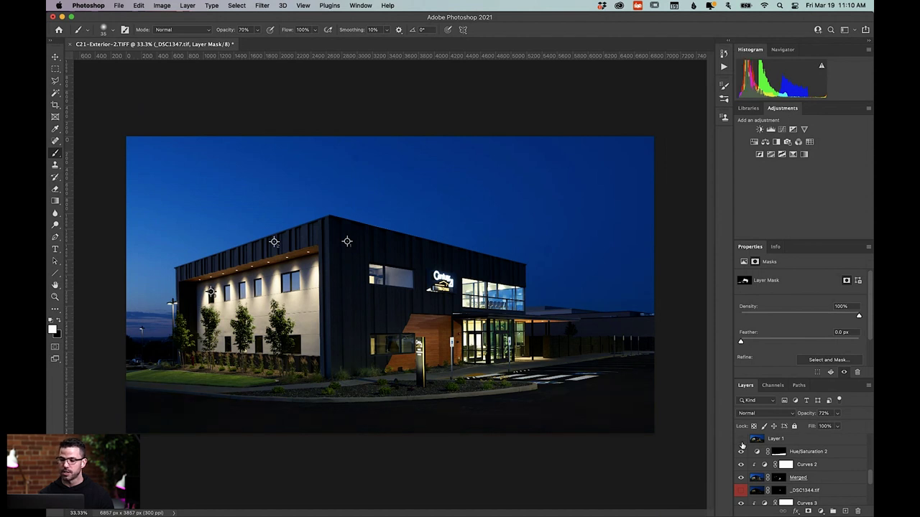
pyautogui.click(742, 440)
pyautogui.scroll(1, 741, 441)
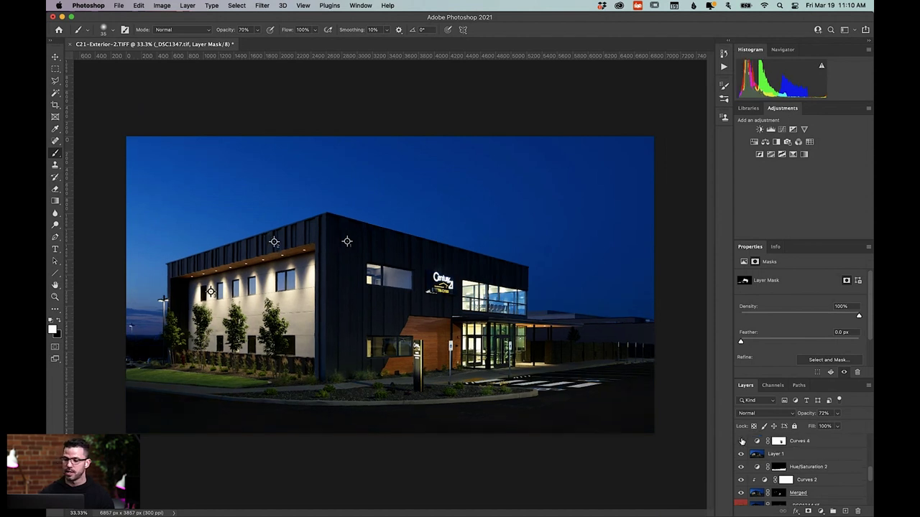
pyautogui.click(741, 441)
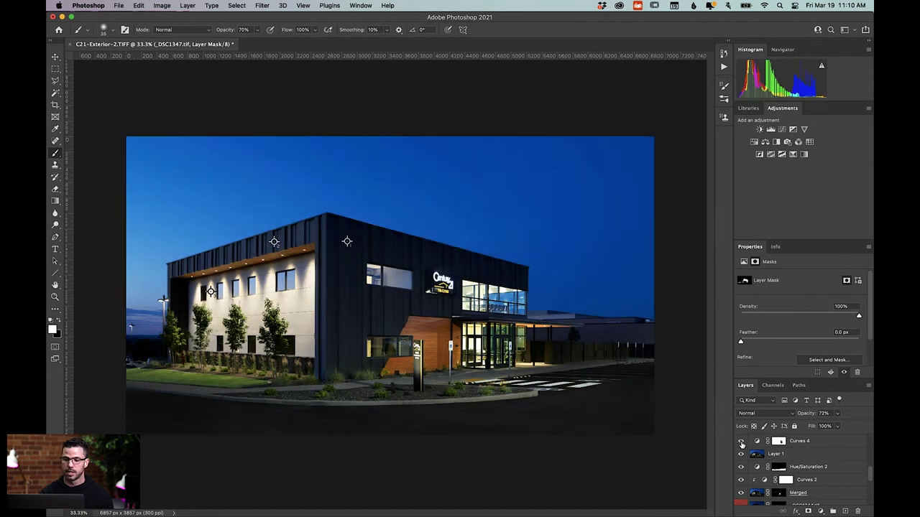
pyautogui.scroll(2, 742, 444)
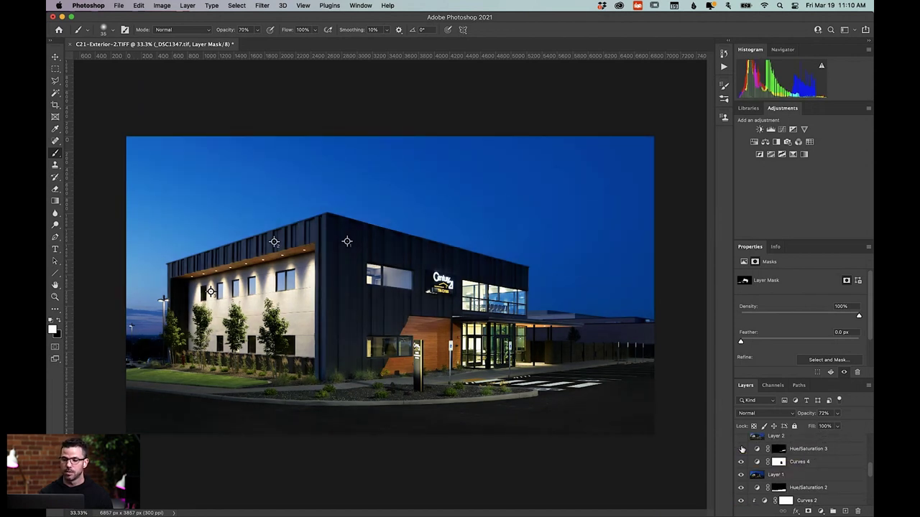
pyautogui.click(741, 448)
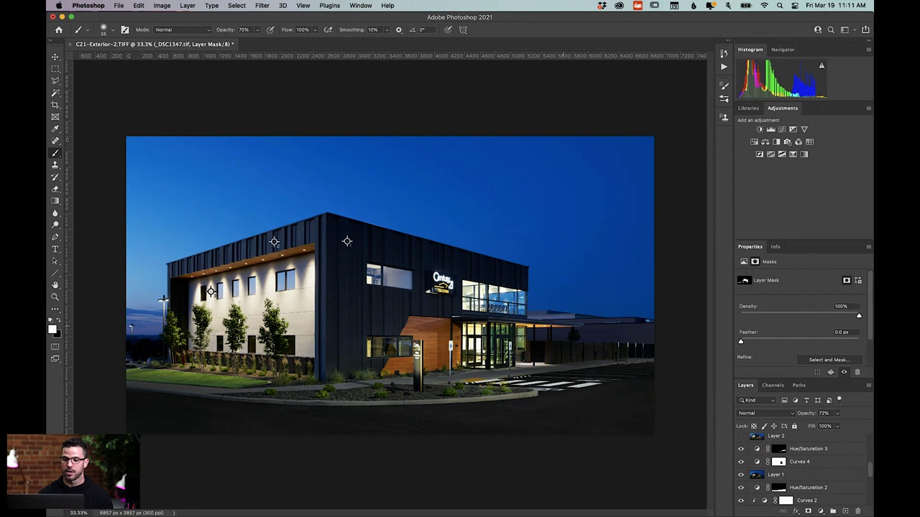
# Step: Compare the image with Layer 2 off and on, and leave Layer 2, Layer 5 and Layer 5 copy visible
pyautogui.click(742, 437)
pyautogui.click(741, 437)
pyautogui.click(742, 437)
pyautogui.press('super+alt+shift+n')
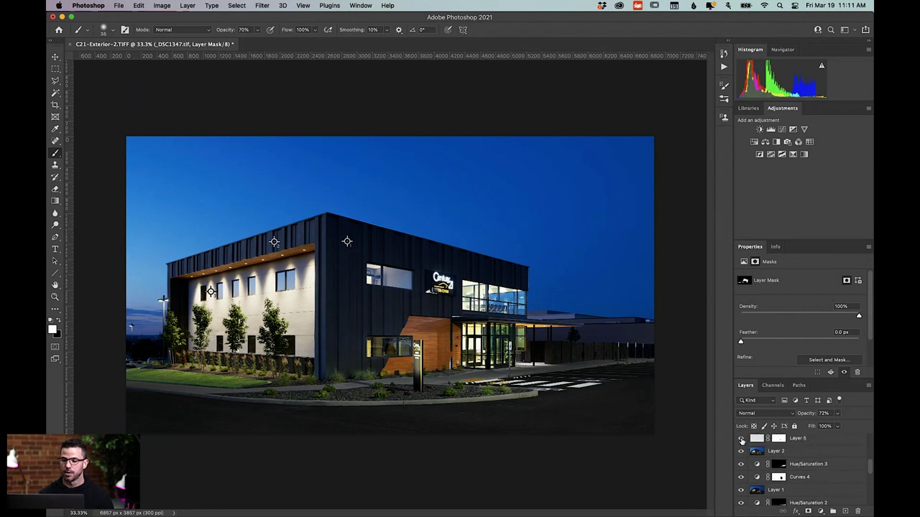
pyautogui.press('super+j')
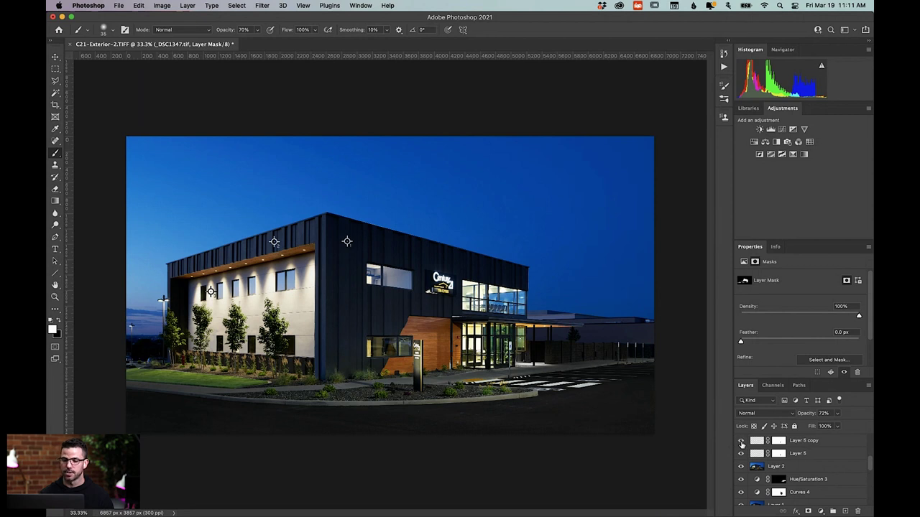
pyautogui.scroll(2, 741, 443)
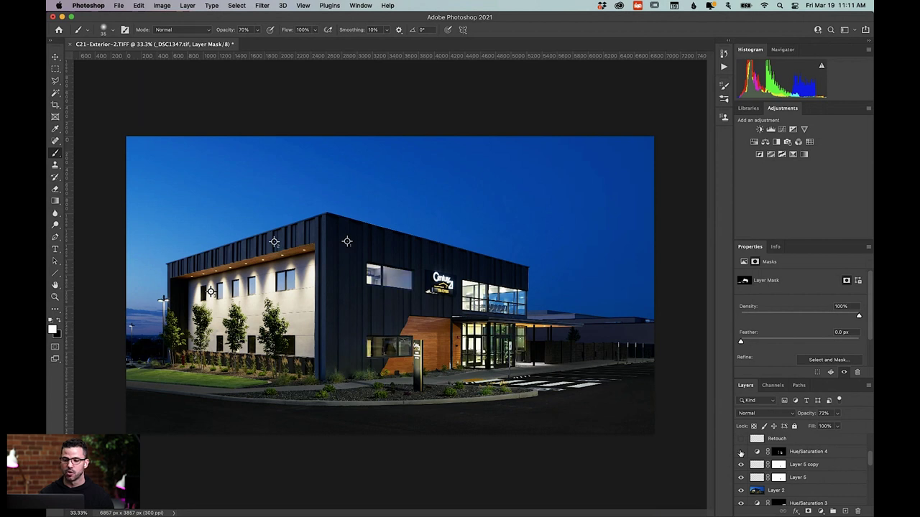
# Step: Make Hue/Saturation 4, Retouch and Layer 6 visible, continuing up the layer stack
pyautogui.scroll(1, 741, 453)
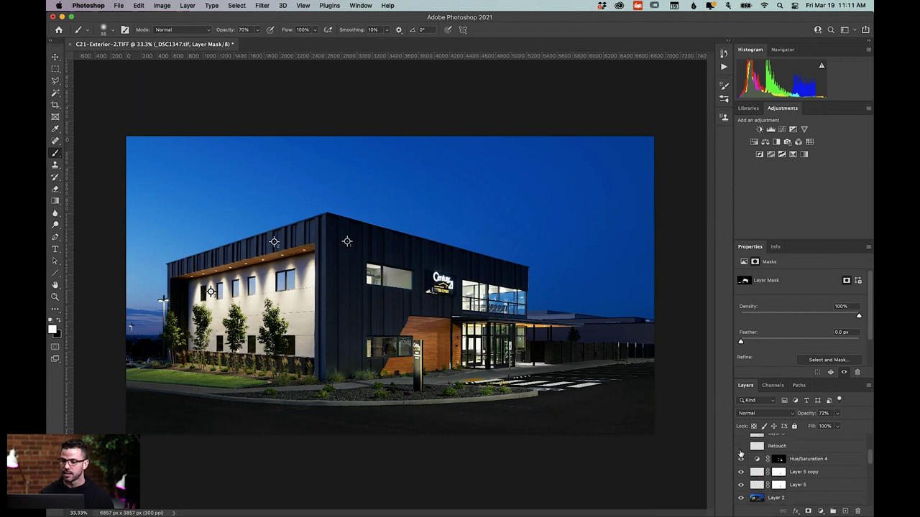
pyautogui.click(741, 447)
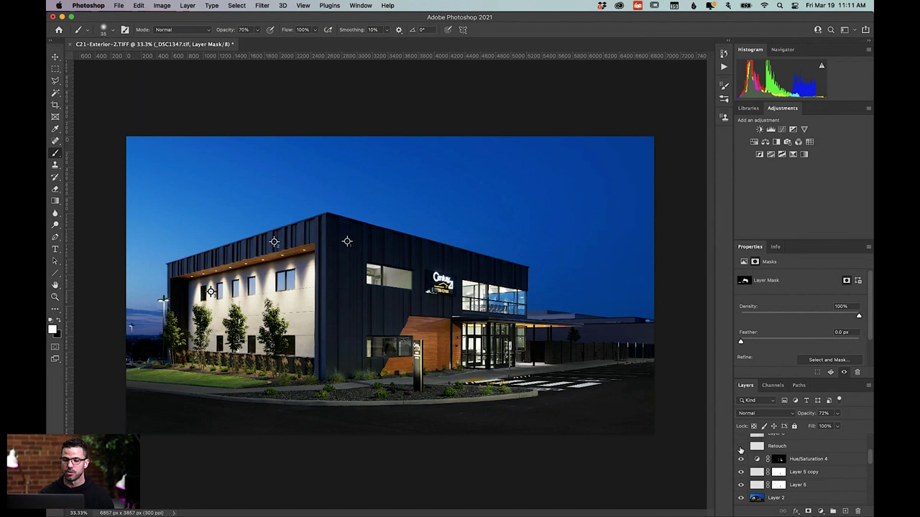
pyautogui.scroll(3, 741, 448)
pyautogui.click(741, 455)
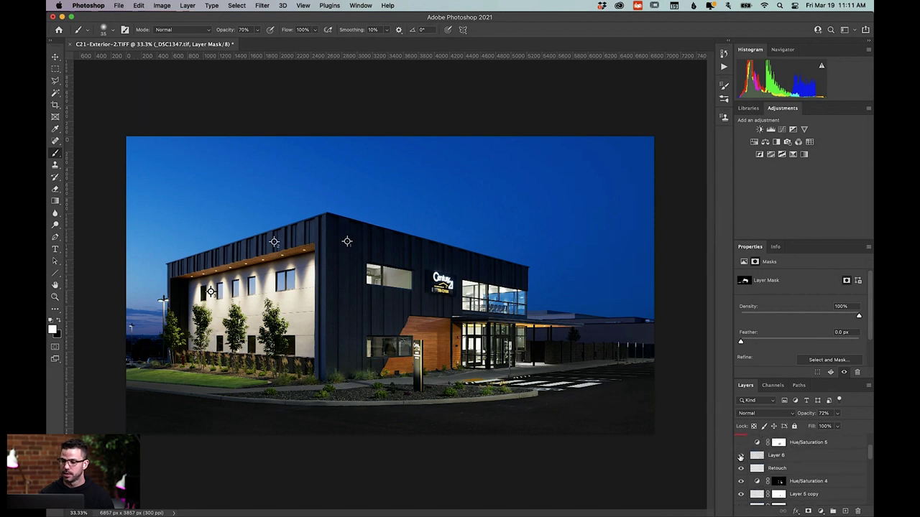
# Step: Compare the image with Hue/Saturation 5 off and on, and leave that adjustment visible
pyautogui.scroll(2, 741, 457)
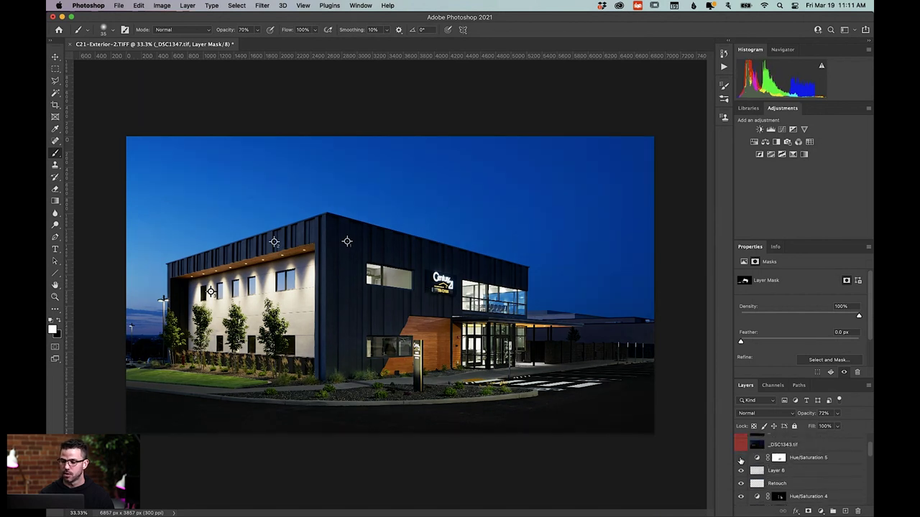
pyautogui.click(741, 459)
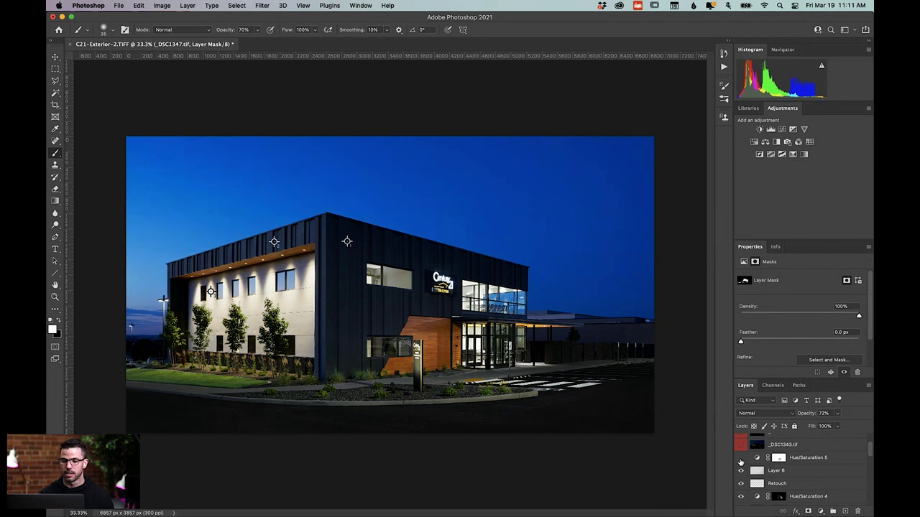
pyautogui.click(741, 460)
pyautogui.click(740, 460)
pyautogui.click(741, 460)
pyautogui.click(741, 460)
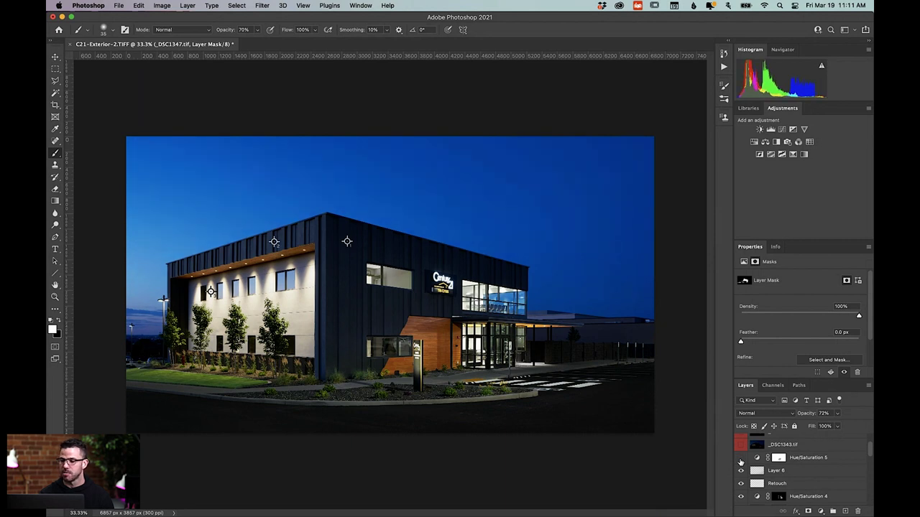
pyautogui.scroll(3, 741, 462)
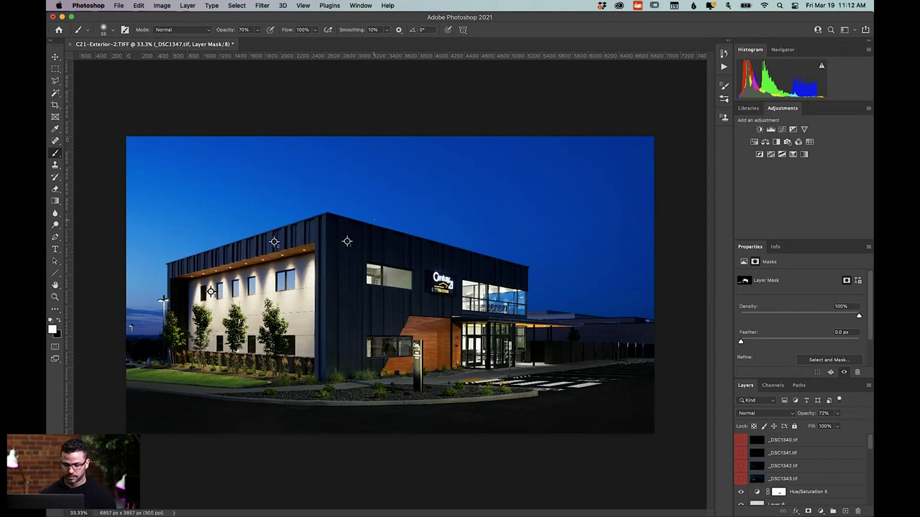
# Step: Compare the base exposure _DSC1345.tif on its own with the full composite, ending with all the composite's layers shown
pyautogui.scroll(-10, 745, 474)
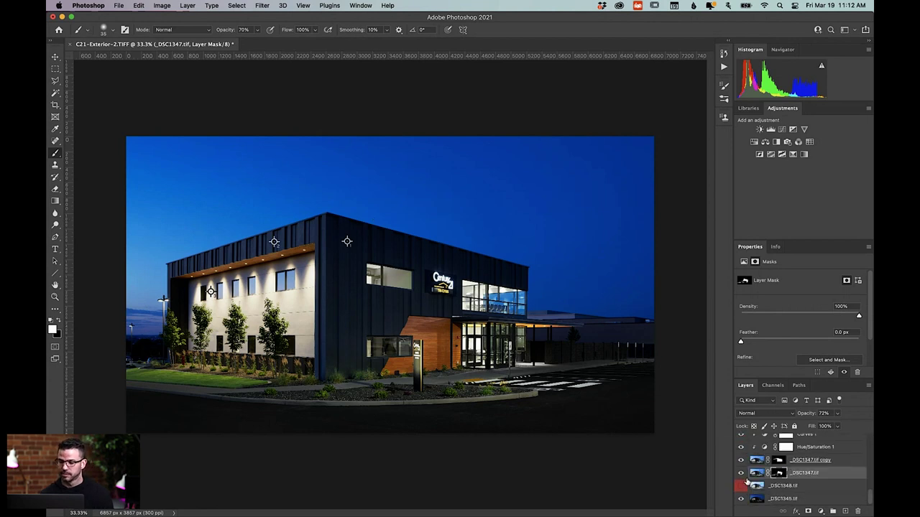
pyautogui.keyDown('alt'); pyautogui.click(741, 500); pyautogui.keyUp('alt')
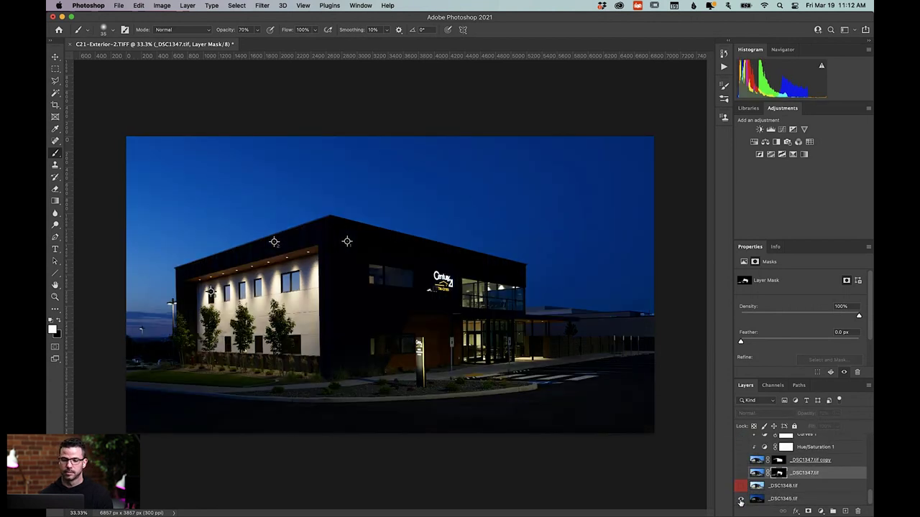
pyautogui.keyDown('alt'); pyautogui.click(741, 500); pyautogui.keyUp('alt')
pyautogui.keyDown('alt'); pyautogui.click(741, 500); pyautogui.keyUp('alt')
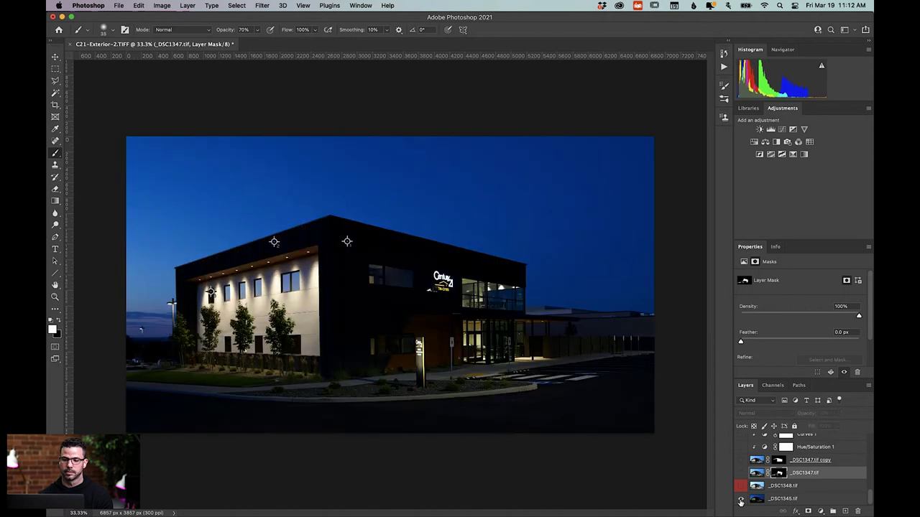
pyautogui.keyDown('alt'); pyautogui.click(741, 500); pyautogui.keyUp('alt')
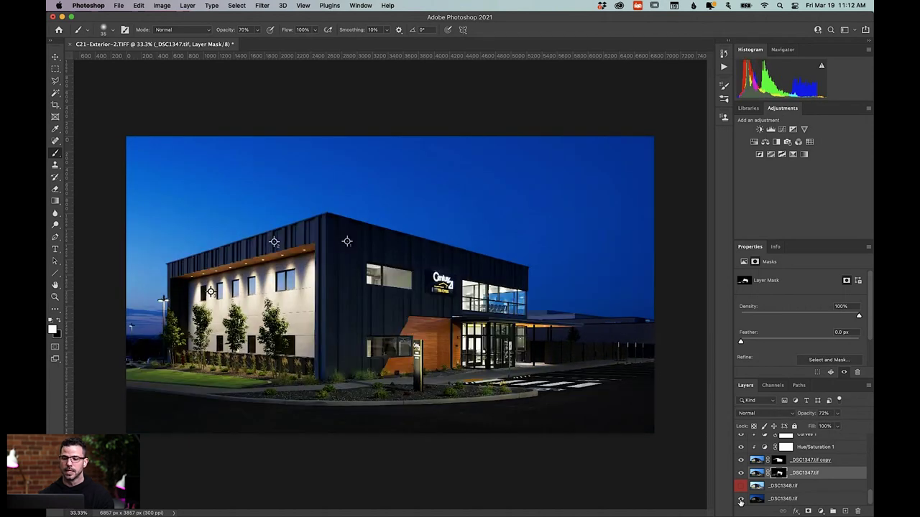